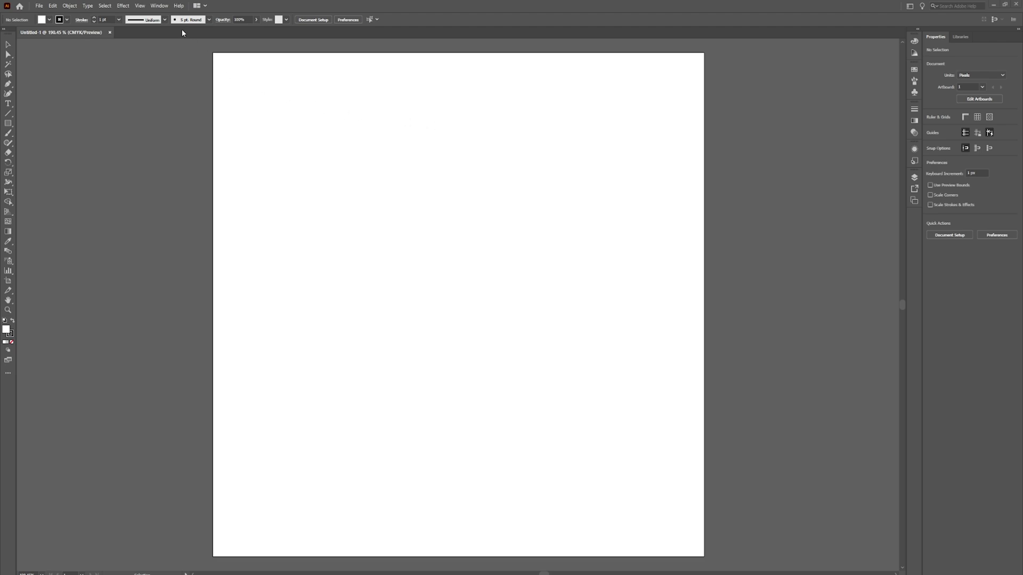
Step: Show the Align and Layers panels, dock the Align group with the collapsed panels, and collapse Layers
left_click(159, 6)
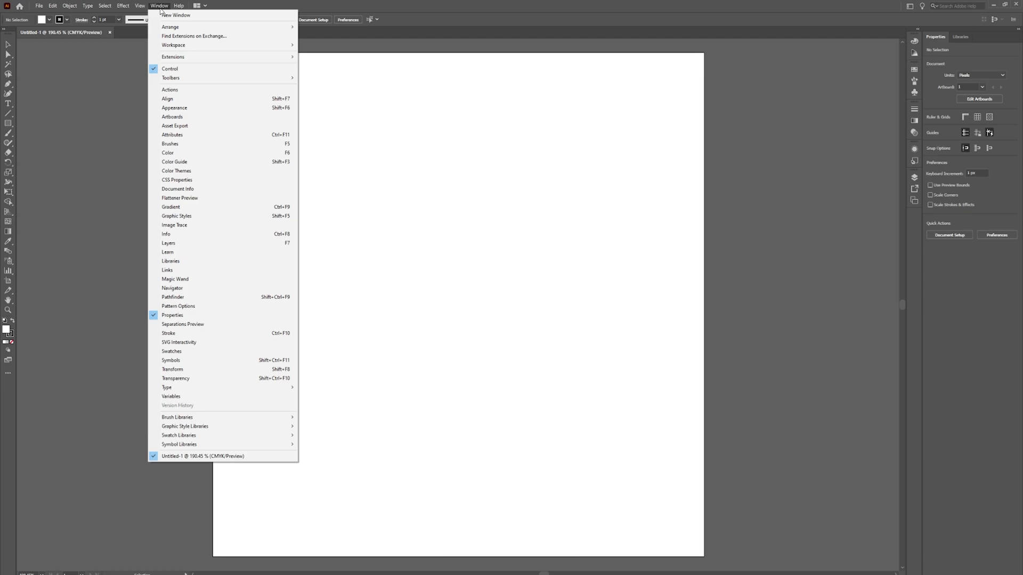
left_click(171, 99)
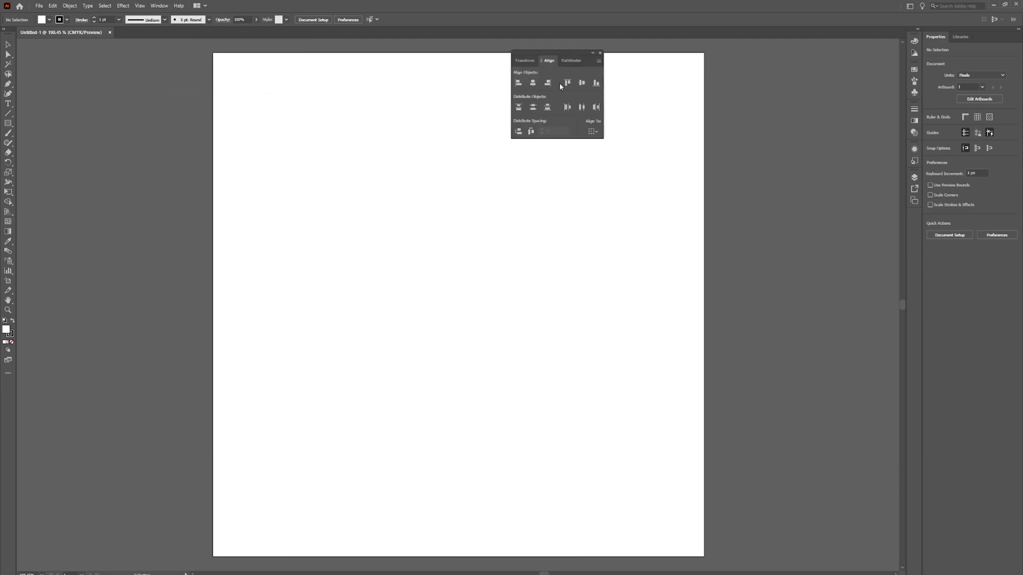
left_click_drag(566, 52, 566, 52)
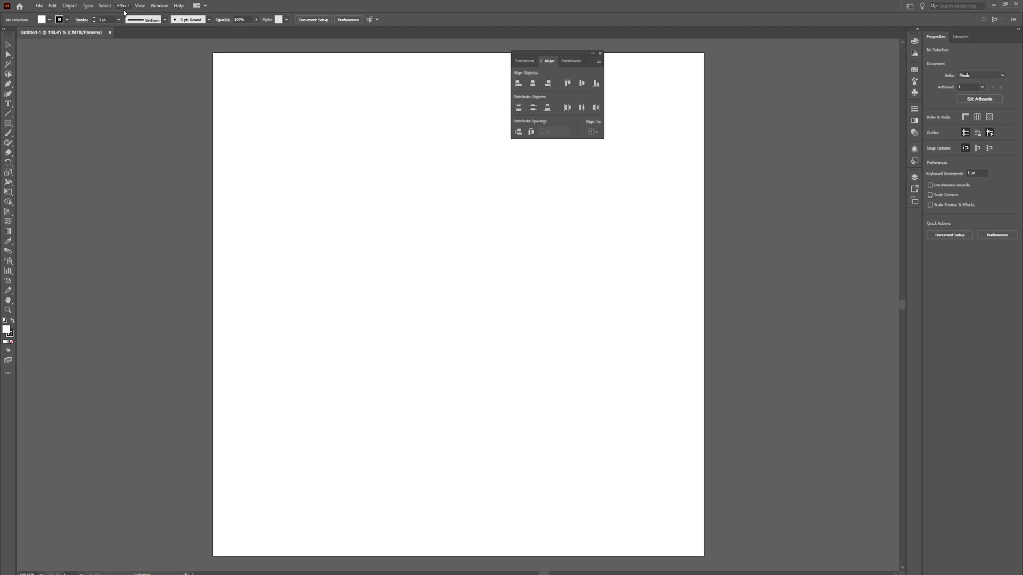
left_click(160, 6)
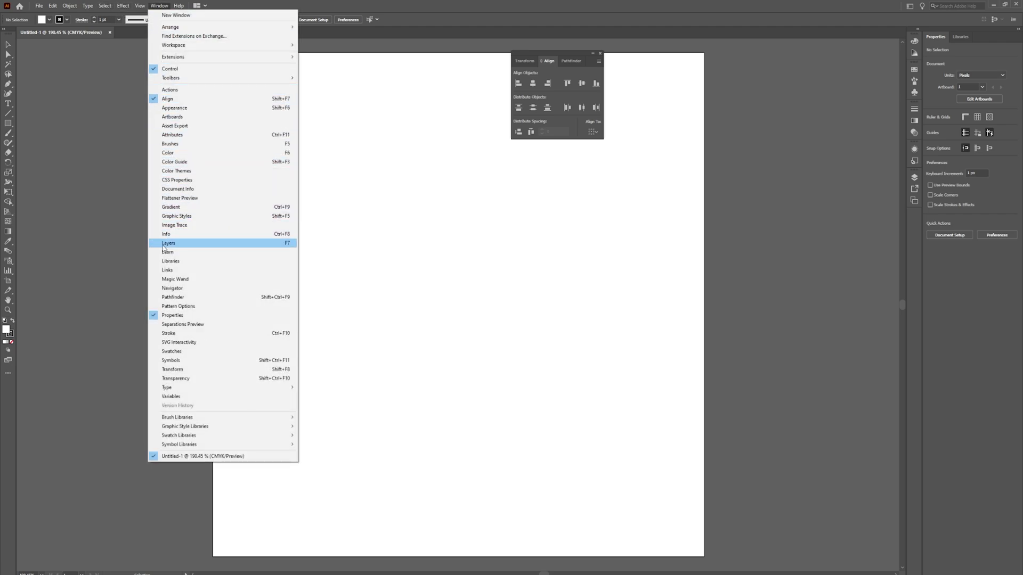
left_click(166, 244)
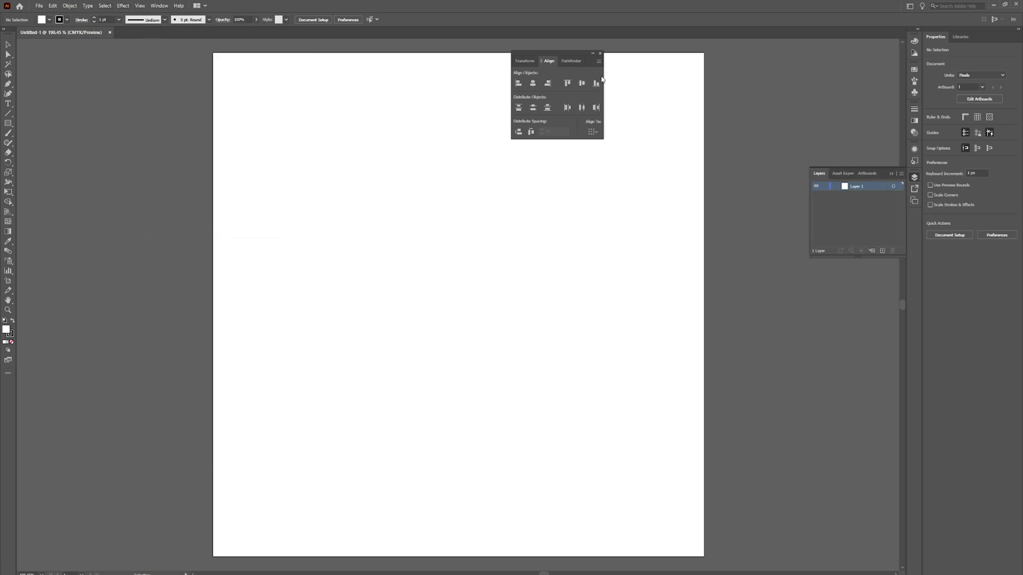
left_click_drag(574, 54, 916, 210)
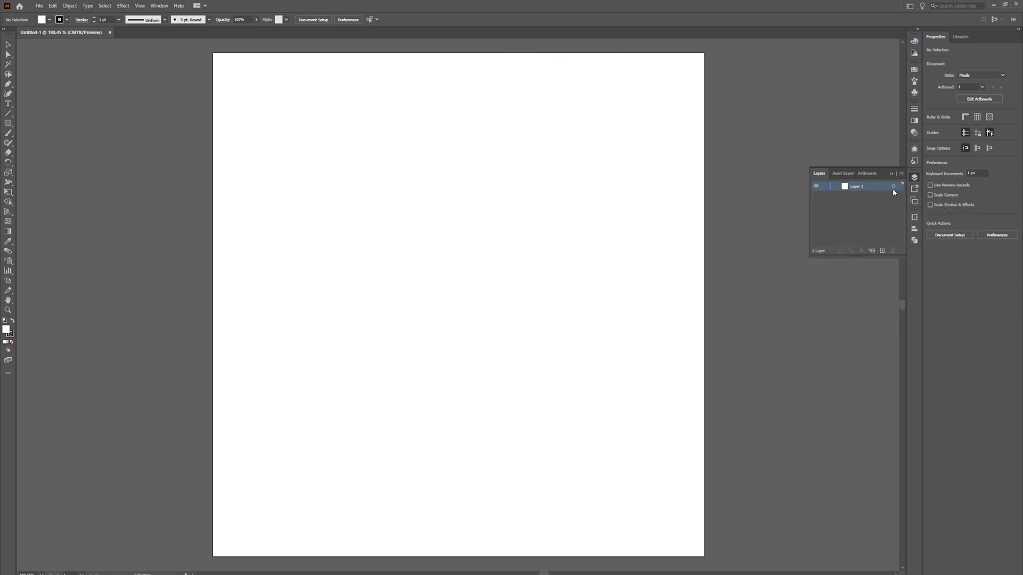
left_click(892, 174)
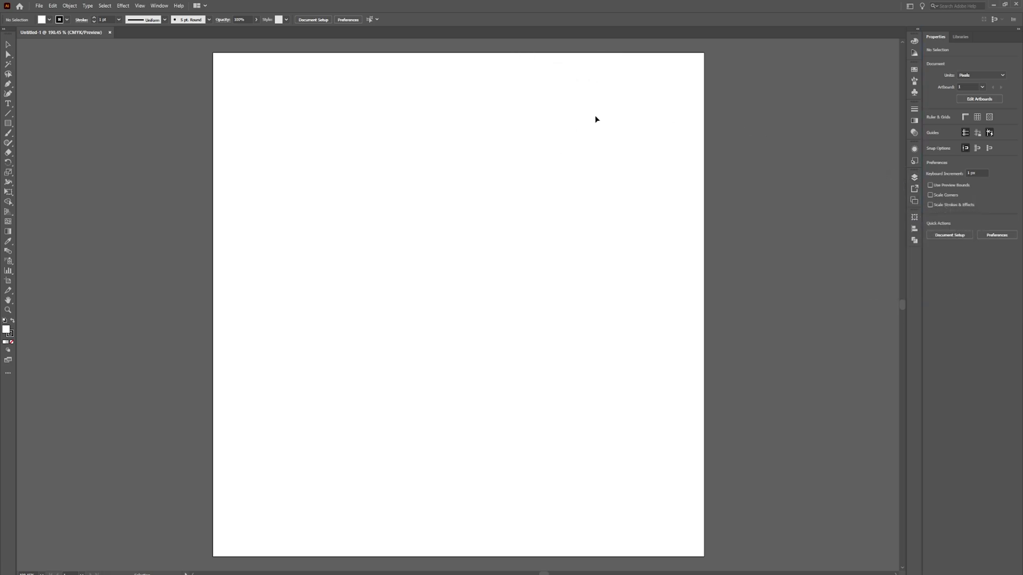
Step: Check the Smart Guides setting and draw a 500 px vertical line down the artboard's centre at X 250 px with the Pen tool
left_click(140, 6)
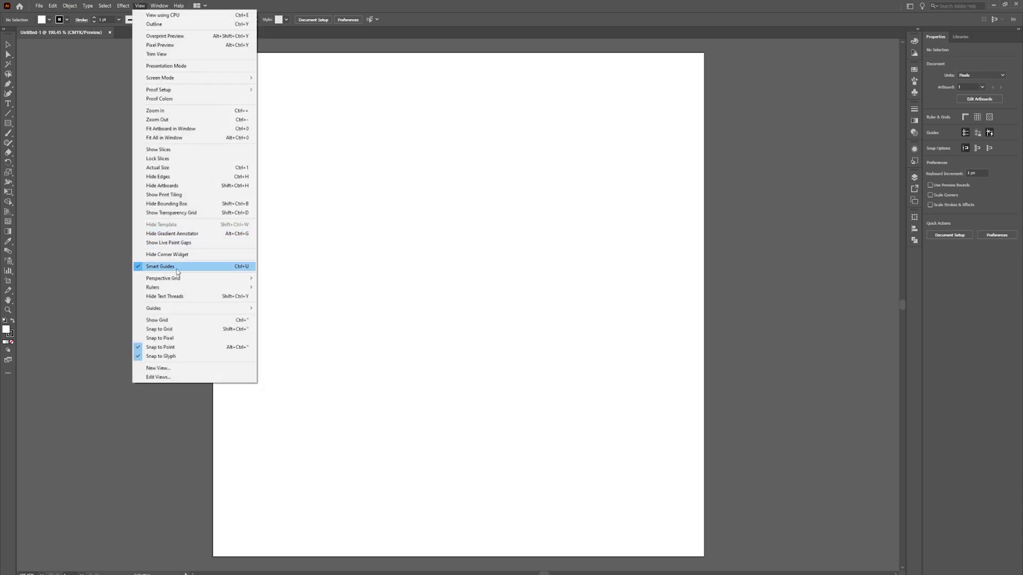
left_click(339, 176)
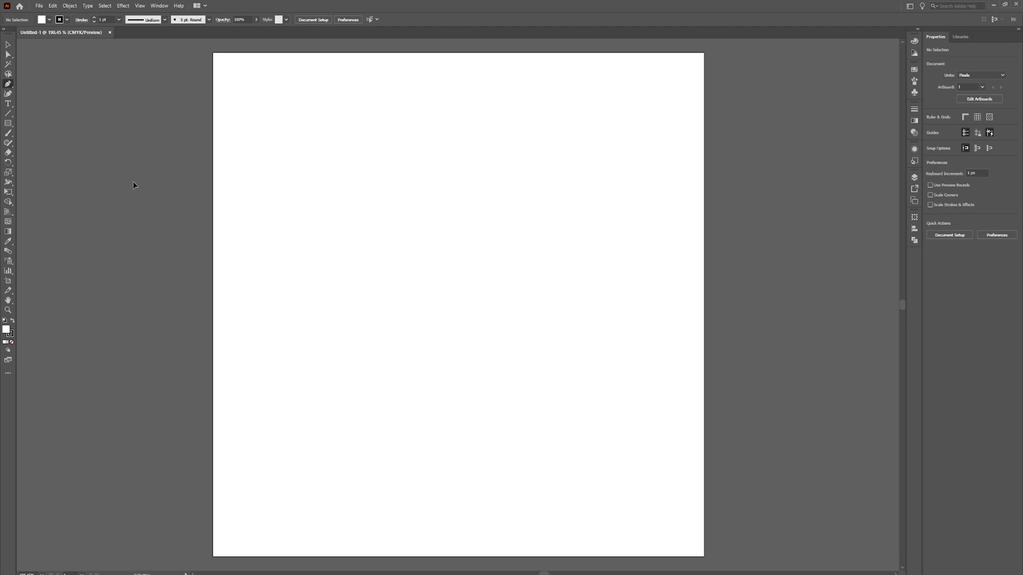
key("p")
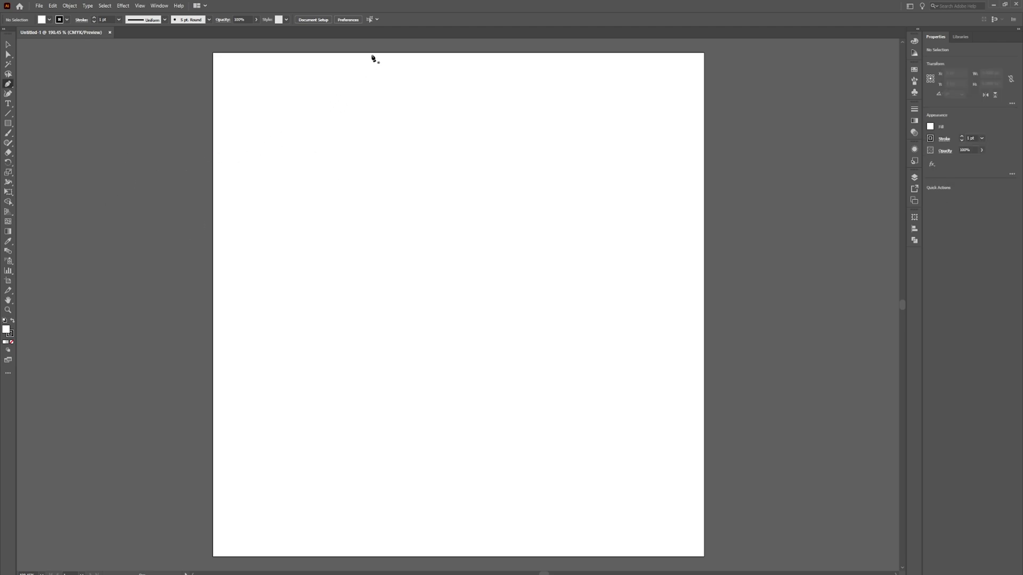
left_click(459, 53)
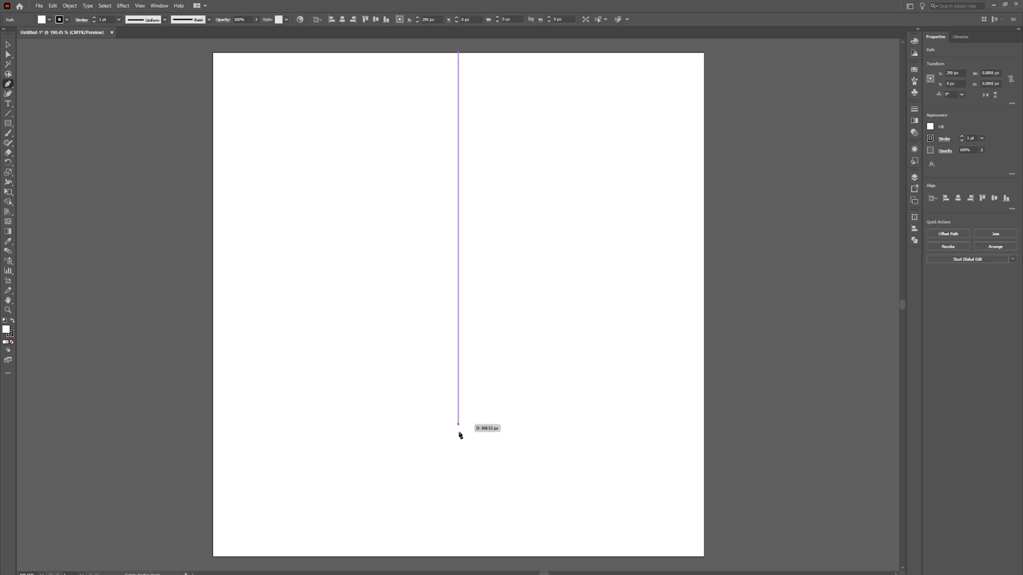
left_click(460, 558)
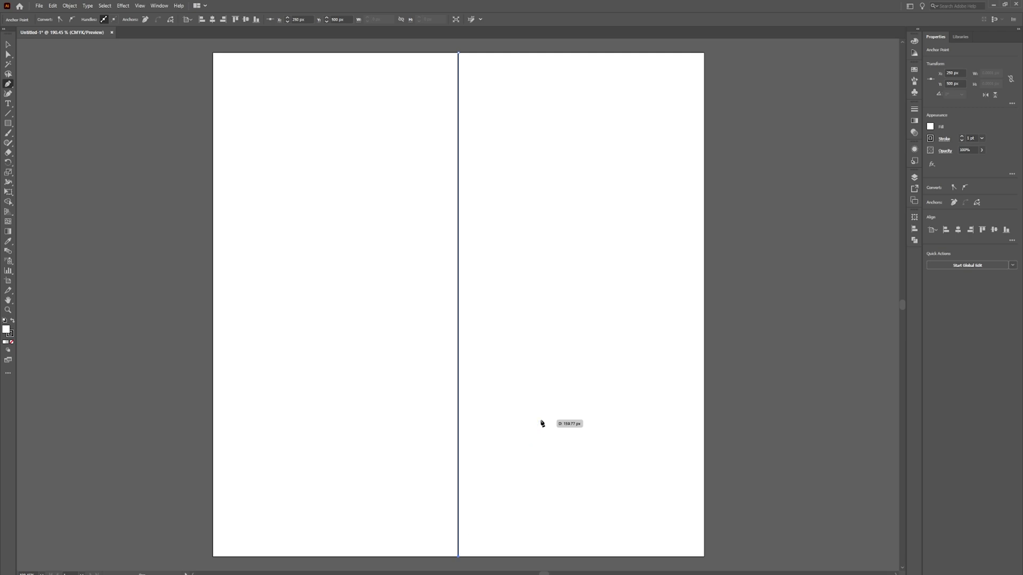
key("v")
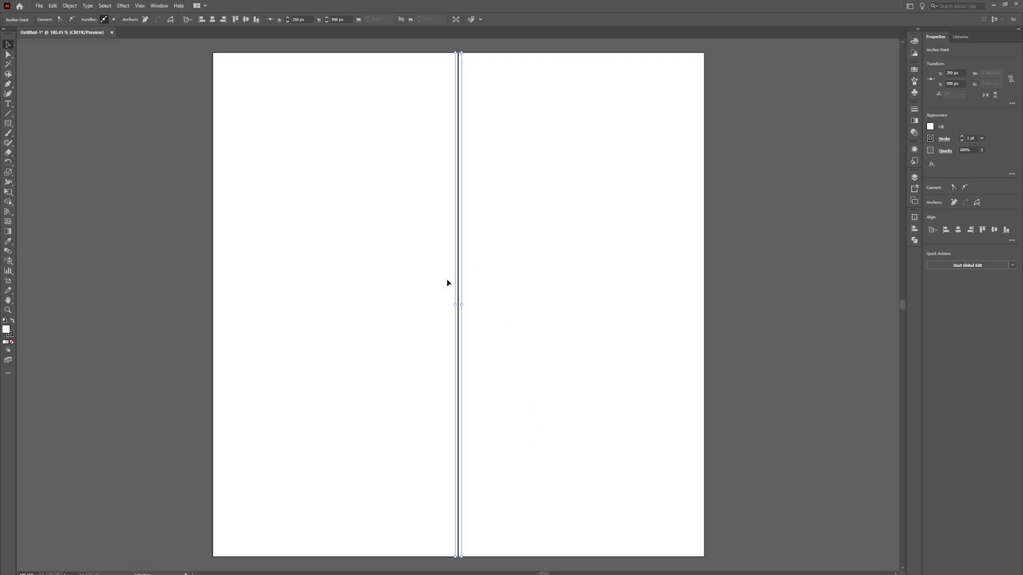
left_click(484, 245)
key("ctrl+a")
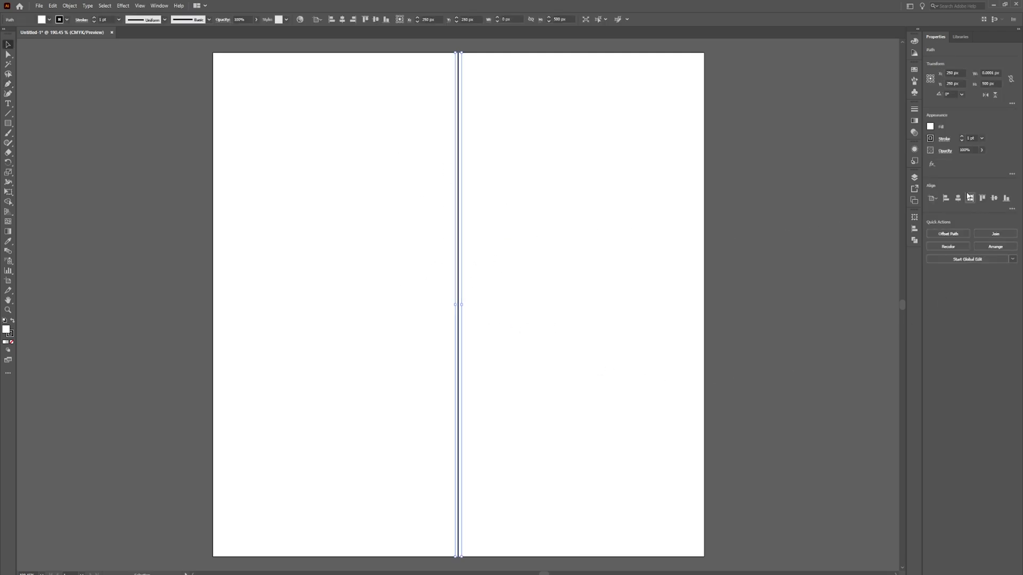
Step: Lock Layer 1 containing the vertical centre line and add a new layer above it
left_click(914, 177)
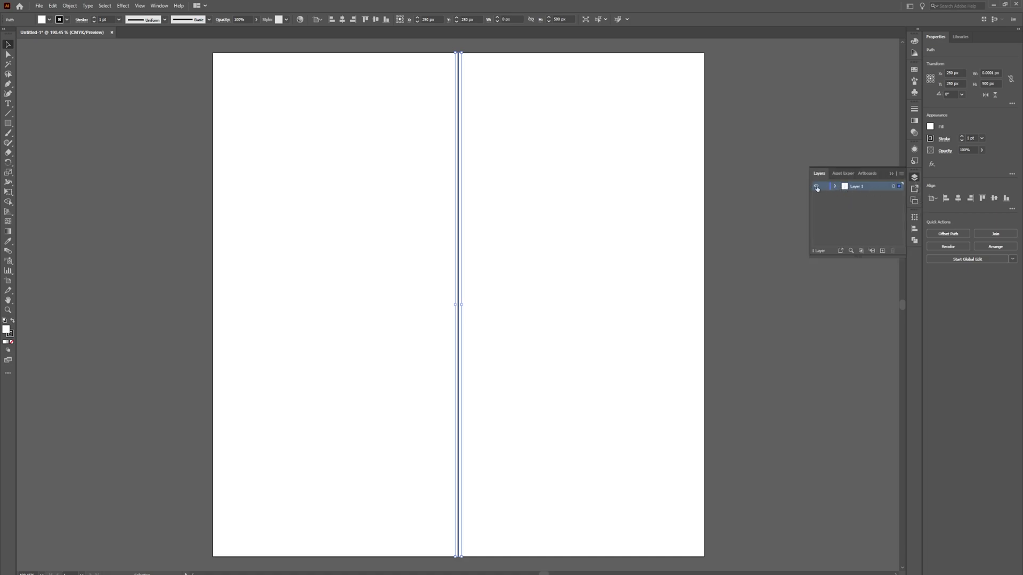
left_click(825, 187)
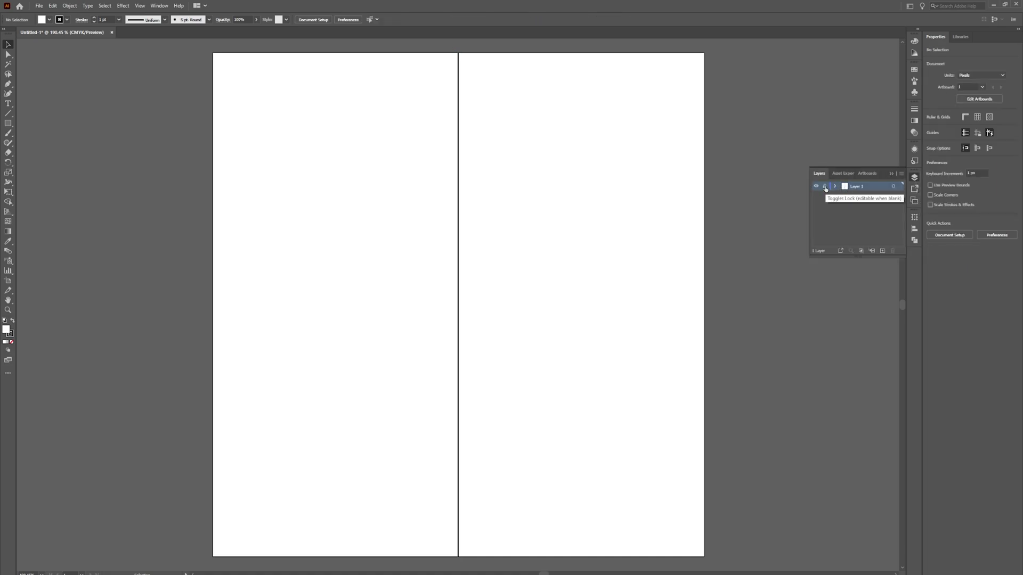
left_click(882, 252)
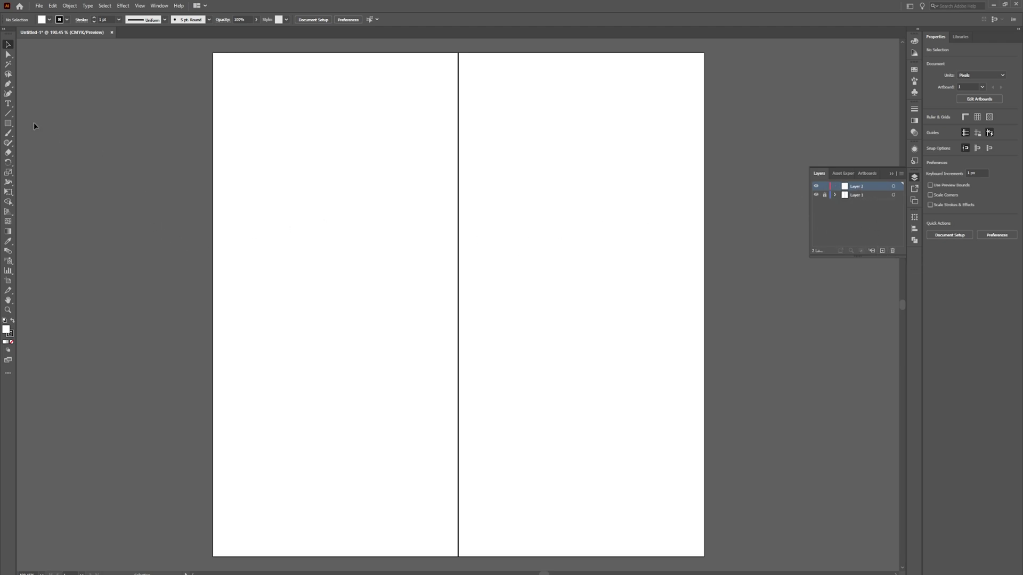
Step: Draw a 500 px horizontal line across the full artboard width on Layer 2 and centre it vertically on the artboard
key("p")
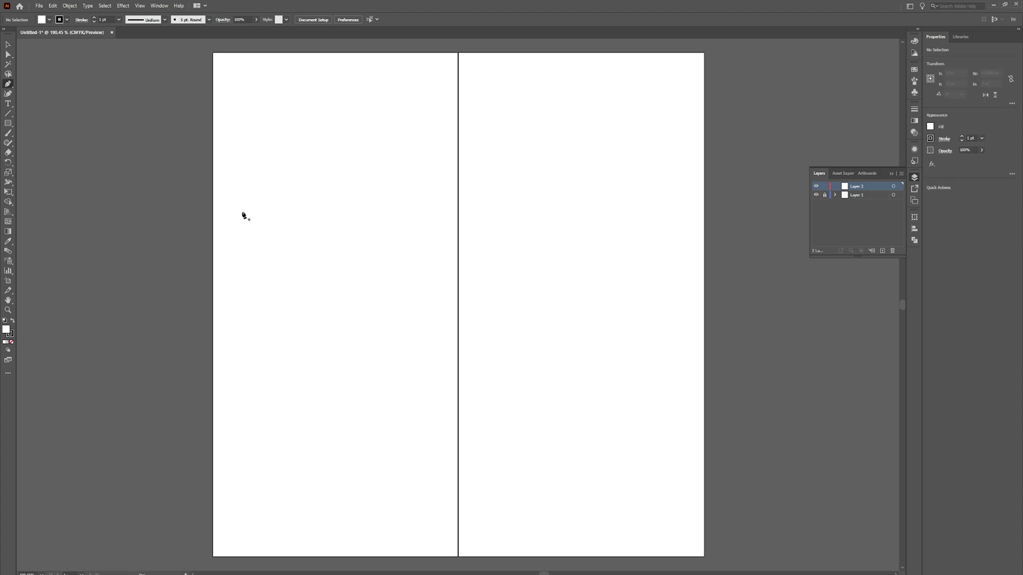
left_click(214, 220)
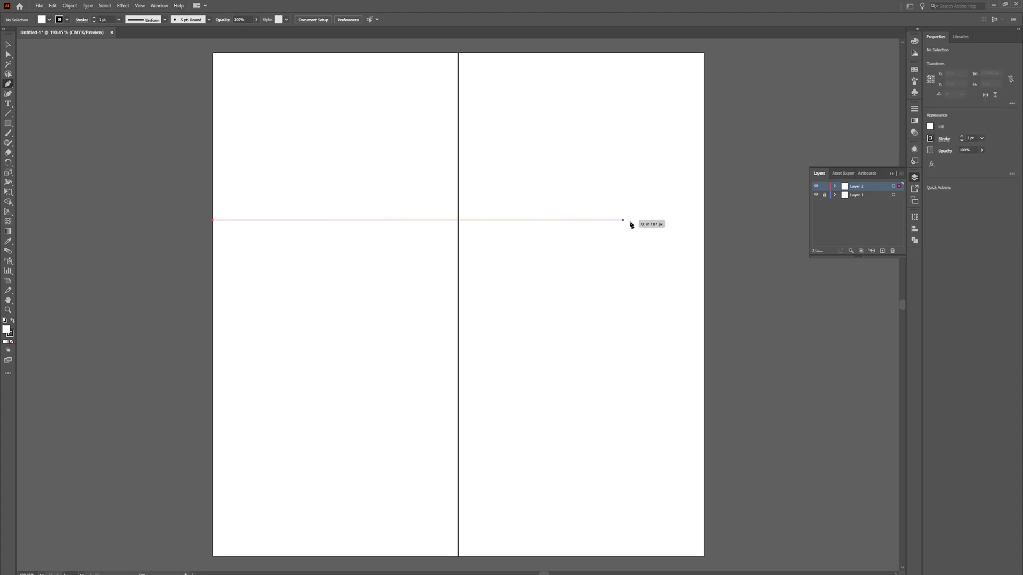
left_click(705, 220)
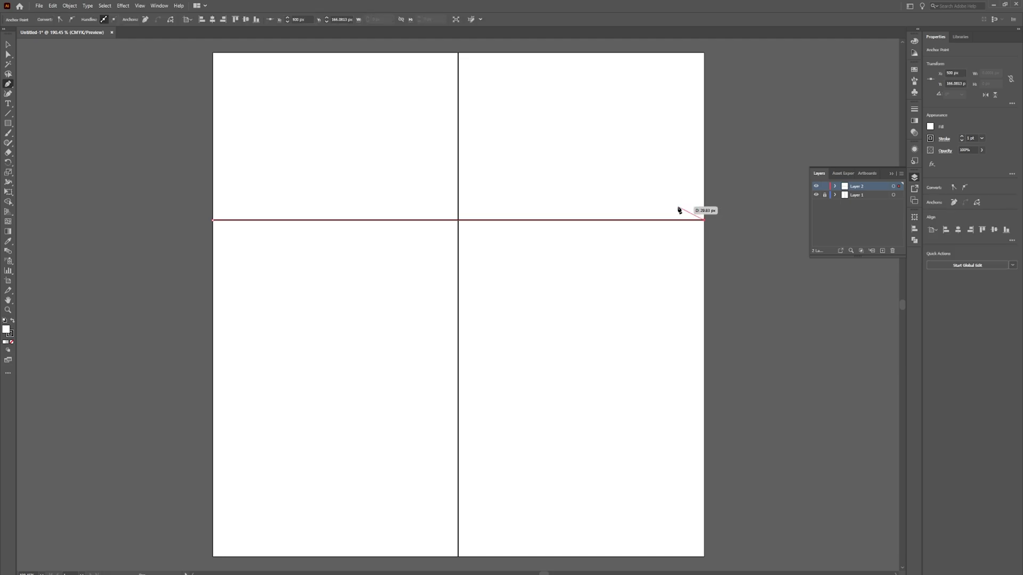
key("Escape")
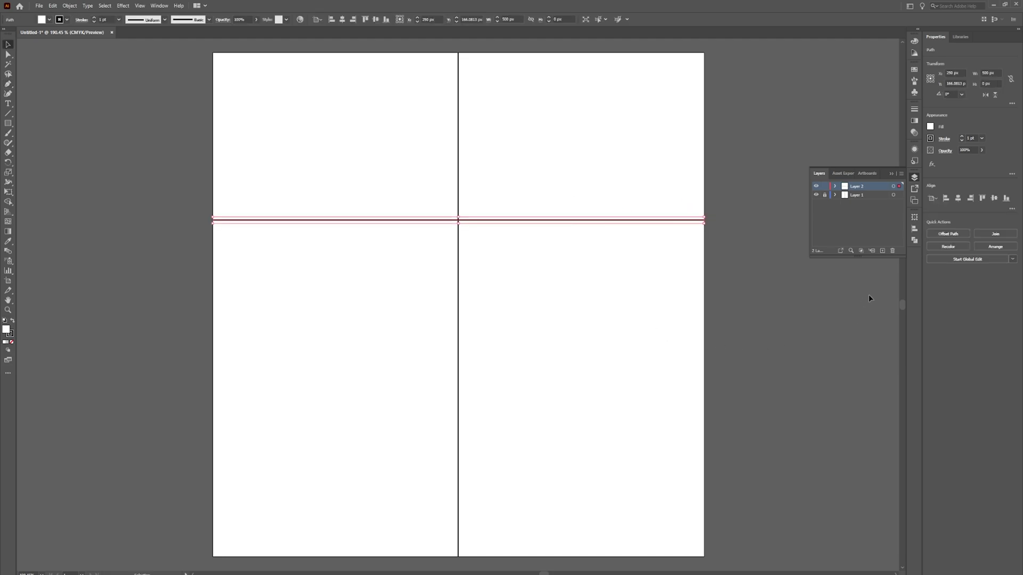
left_click(994, 198)
left_click_drag(471, 267, 578, 385)
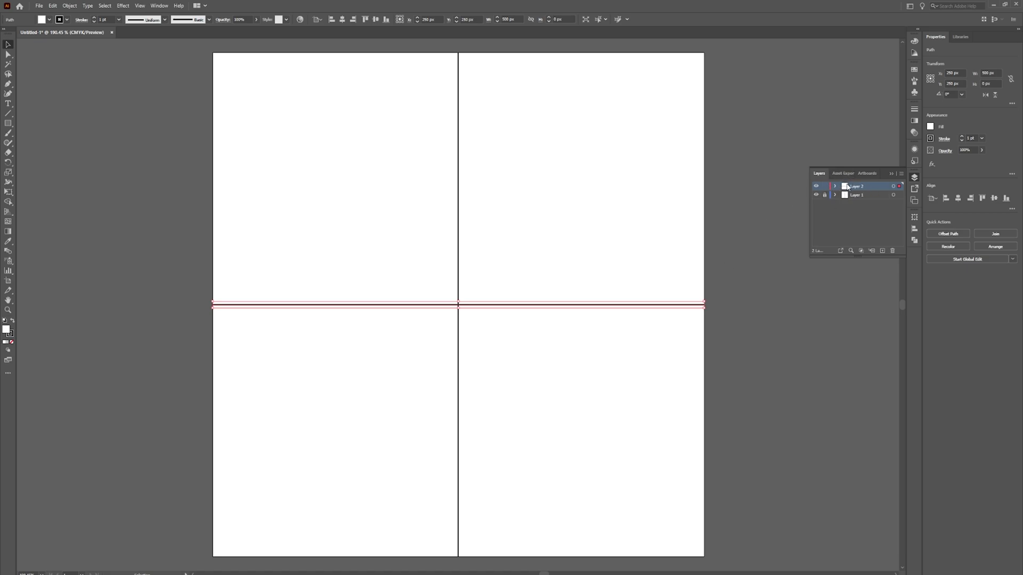
Step: Target all of Layer 2 and apply a Transform effect with Reflect X and 1 copy
left_click(894, 186)
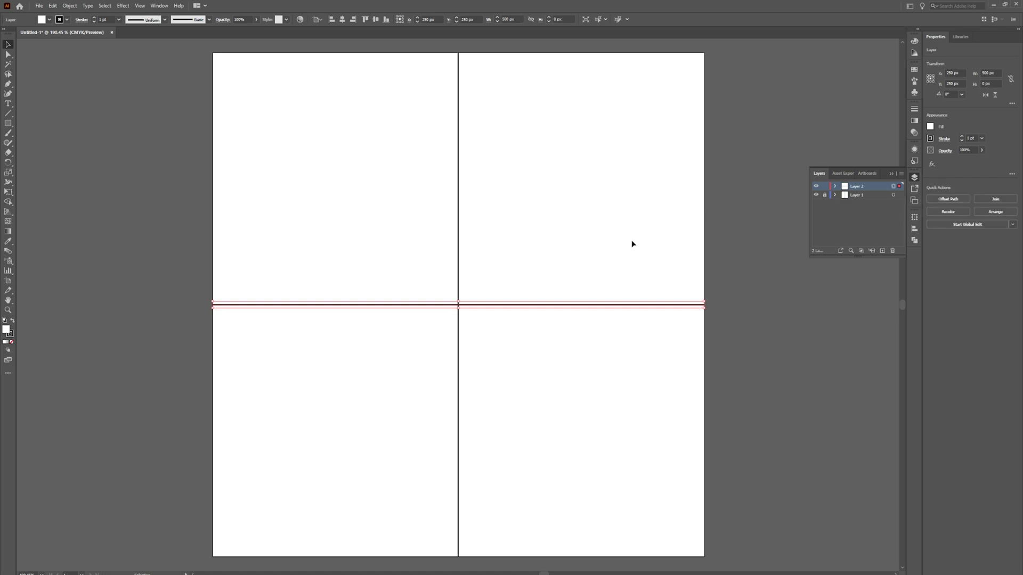
left_click(123, 5)
mouse_move(145, 74)
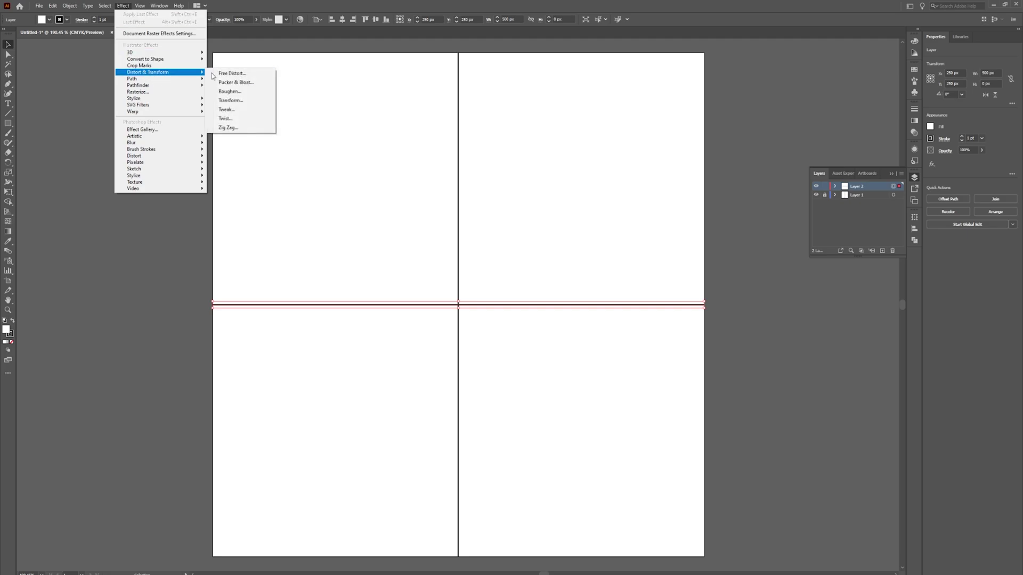
left_click(238, 102)
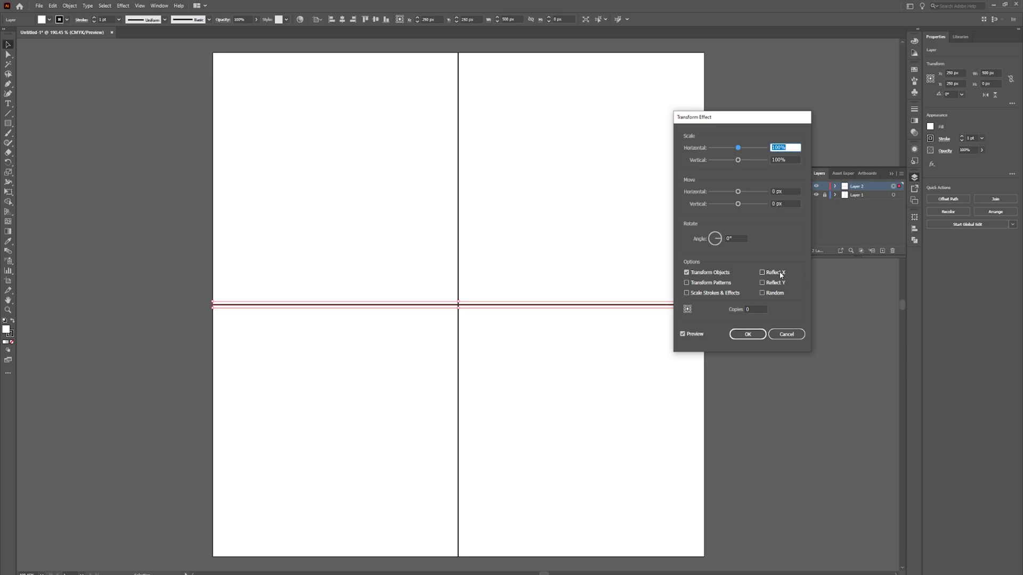
left_click(763, 272)
left_click(756, 309)
type("1")
left_click(747, 334)
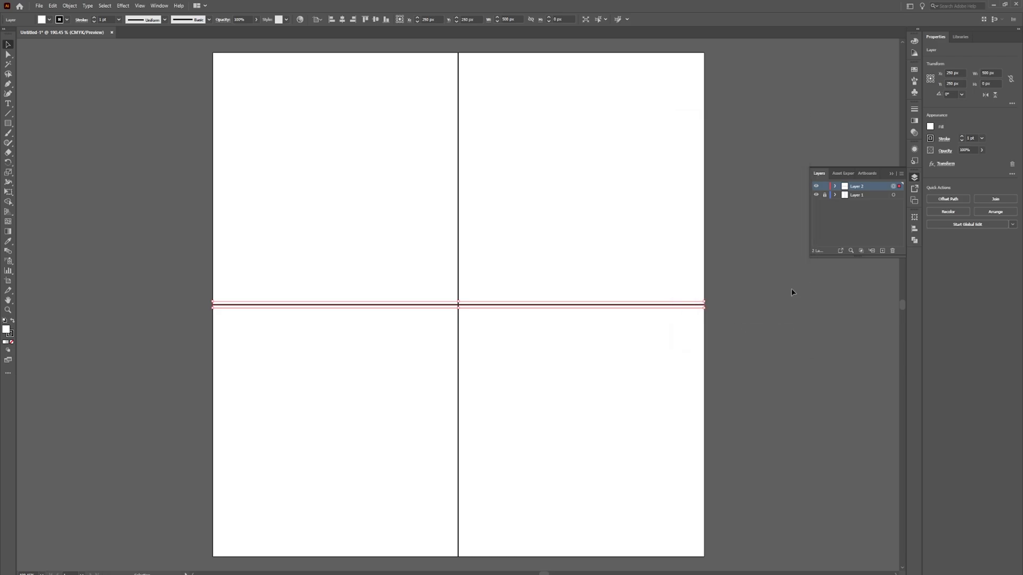
Step: Hide the horizontal line path inside Layer 2 while keeping the layer itself visible
left_click(491, 318)
left_click(489, 305)
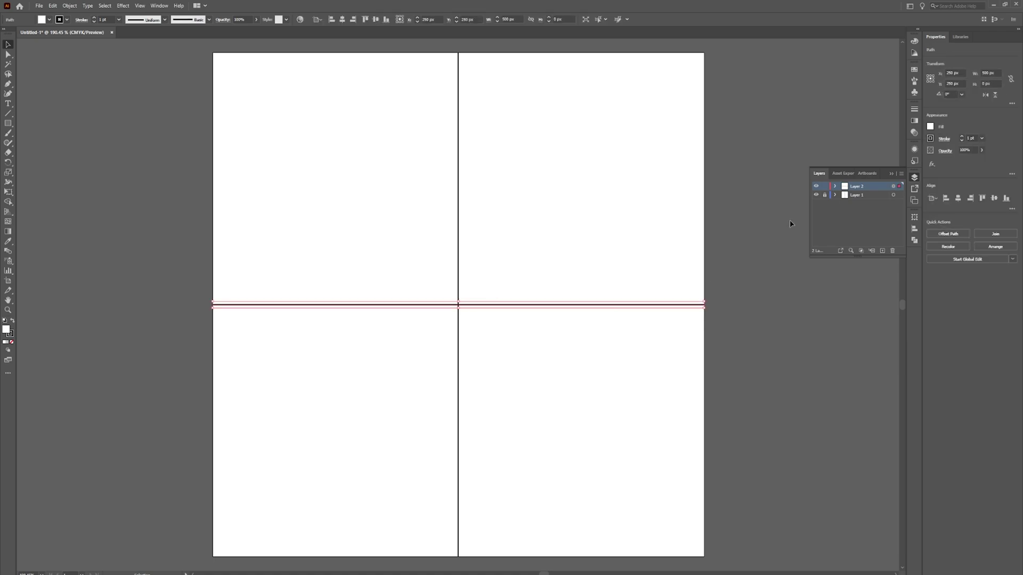
left_click(835, 187)
left_click(816, 195)
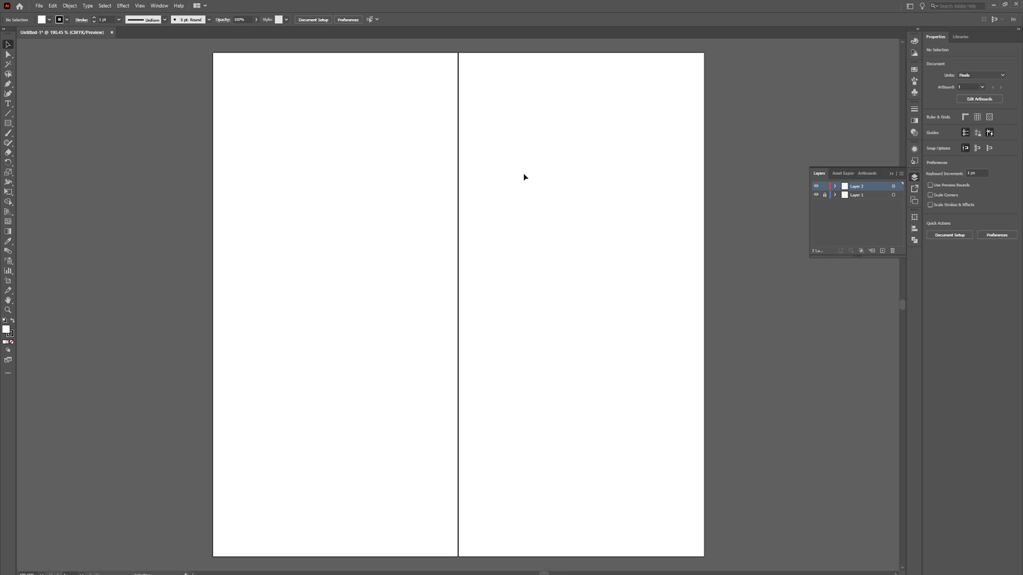
key("p")
left_click_drag(529, 147, 585, 178)
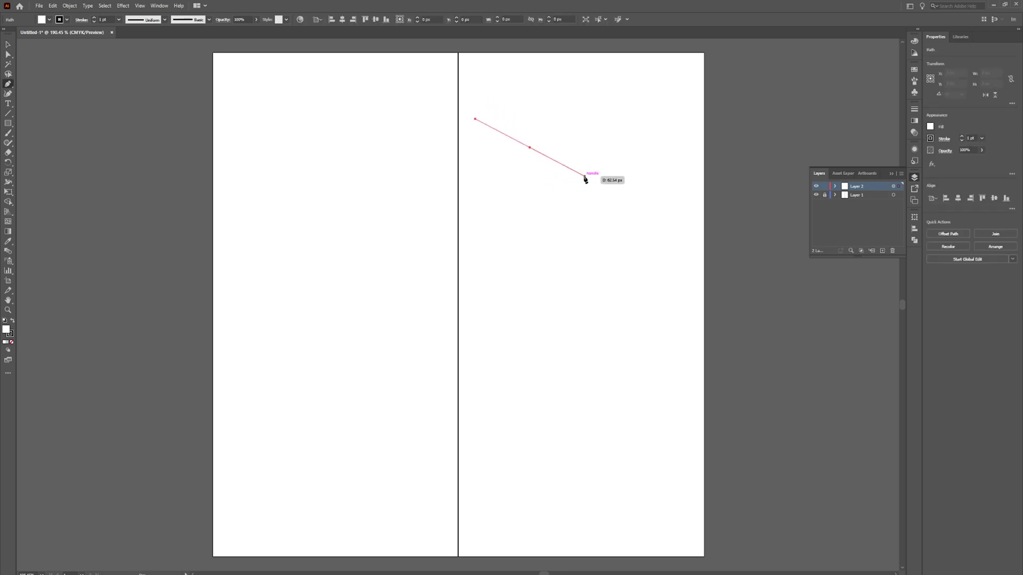
left_click_drag(513, 228, 482, 249)
key("ctrl+z")
key("ctrl+z")
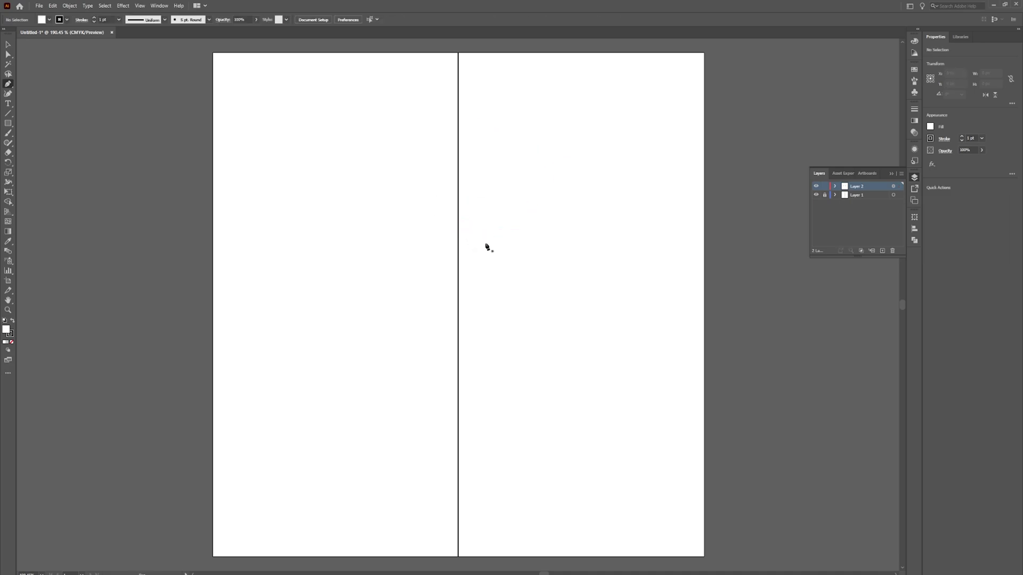
Step: Draw the right half of a pointed, flat-bottomed outline from the centre line, about 22 px wide, from about Y 71 px to Y 232 px
left_click(458, 124)
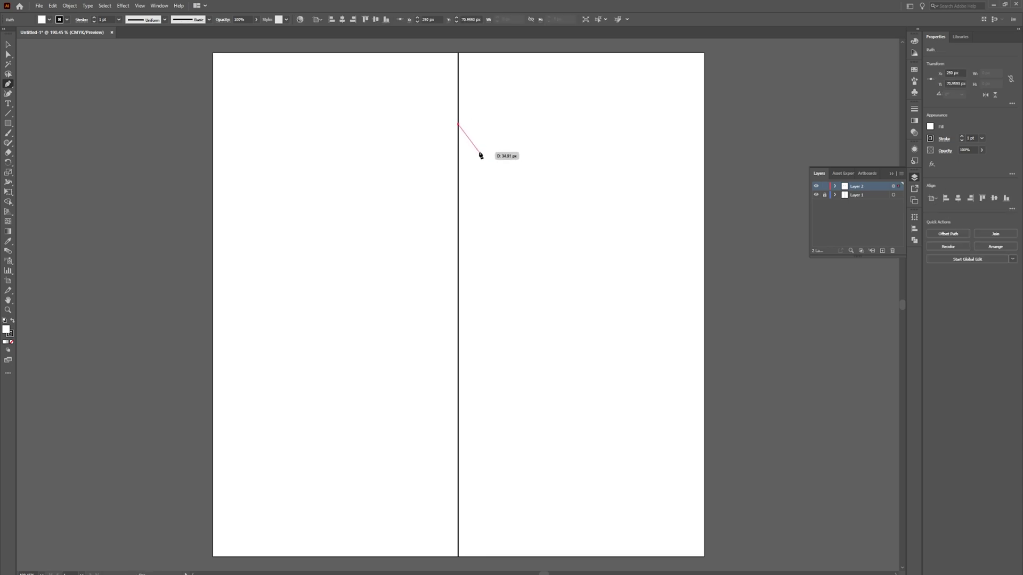
left_click(479, 151)
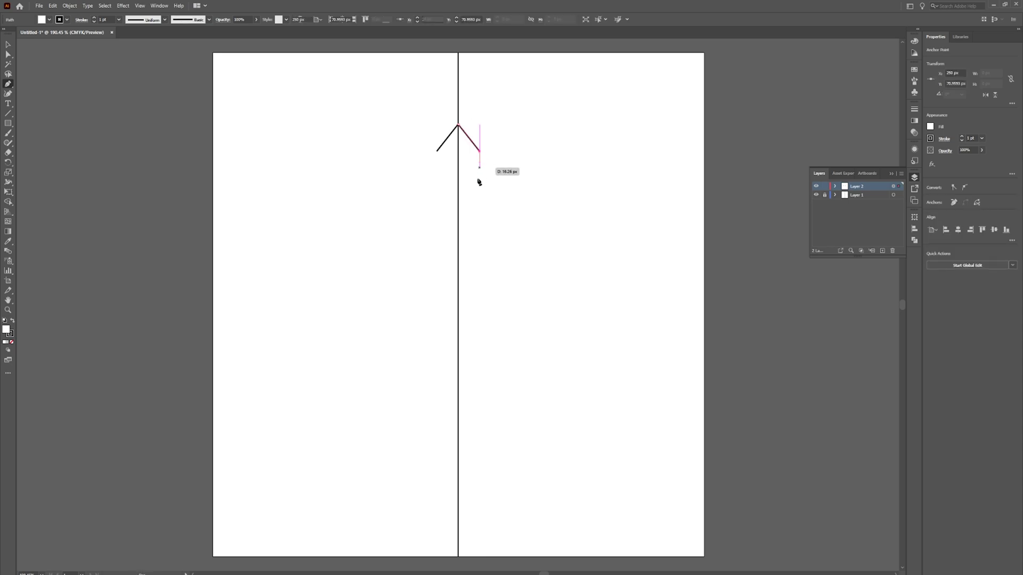
left_click(481, 273)
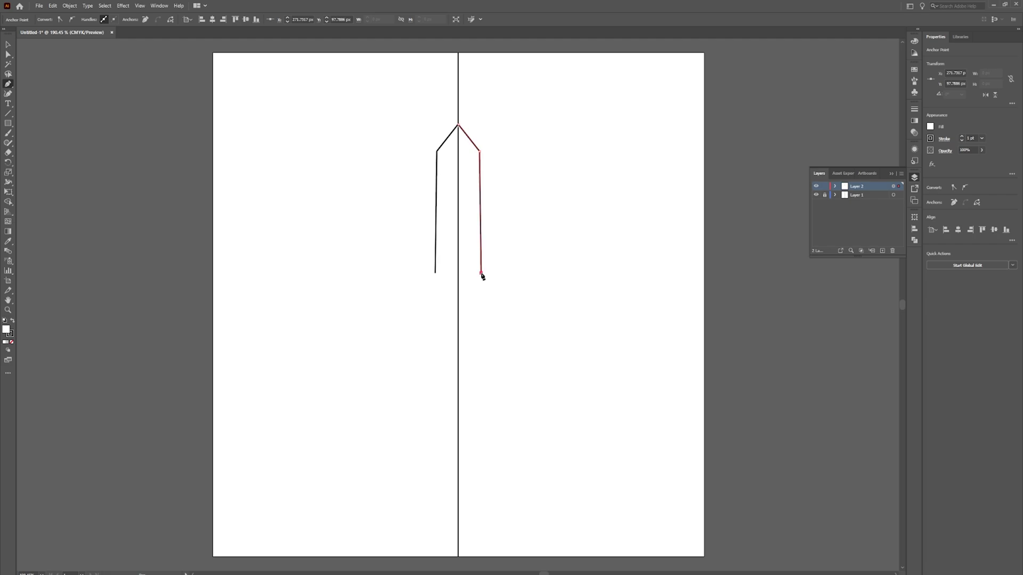
key("ctrl+z")
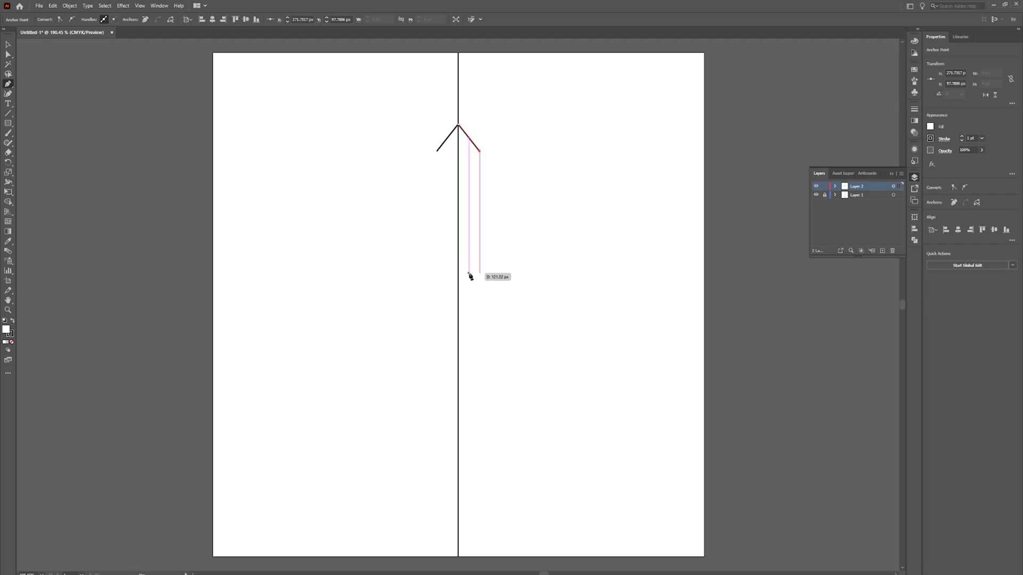
left_click(480, 287)
left_click(459, 287)
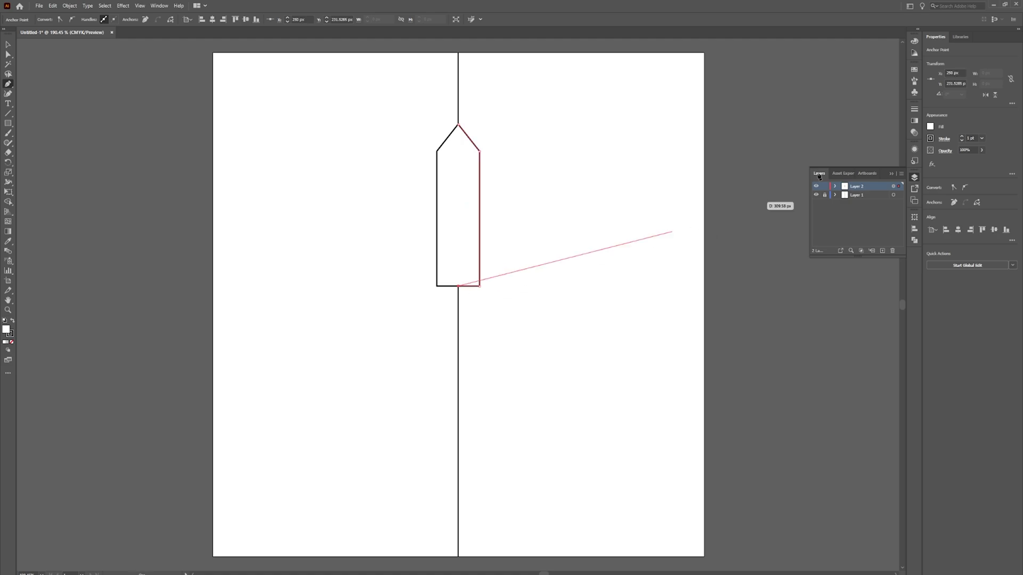
Step: Remove the fill from the blade outline and draw a guard rectangle about 27 by 9 px from the centre line along the blade's base
left_click(929, 129)
left_click(843, 156)
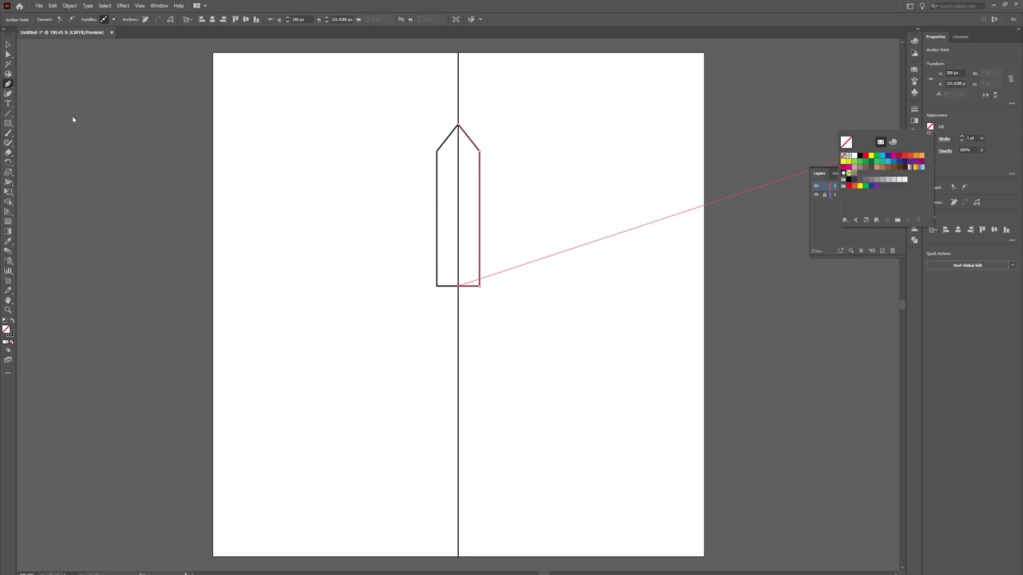
left_click(8, 122)
left_click(8, 122)
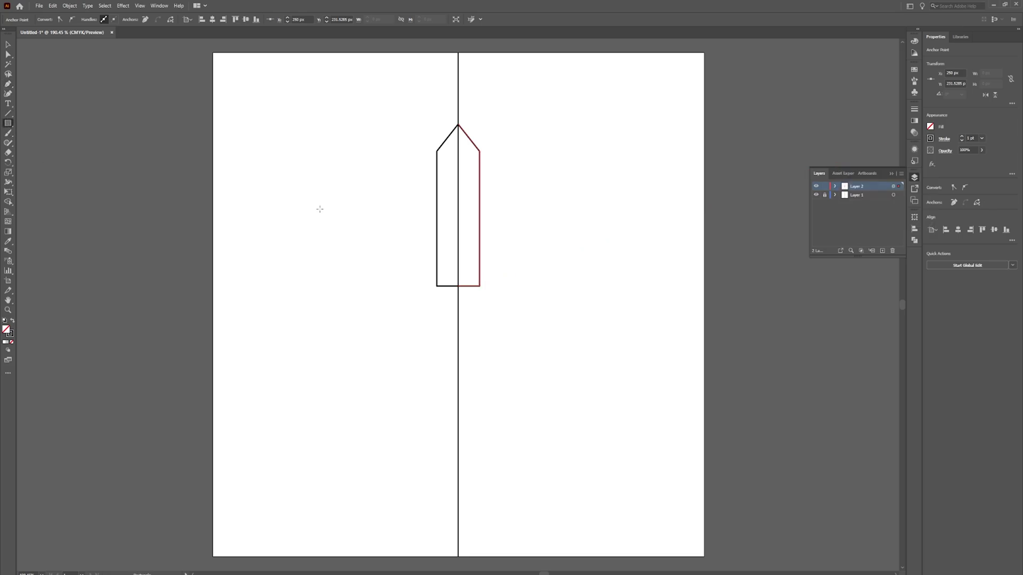
left_click_drag(458, 286, 485, 295)
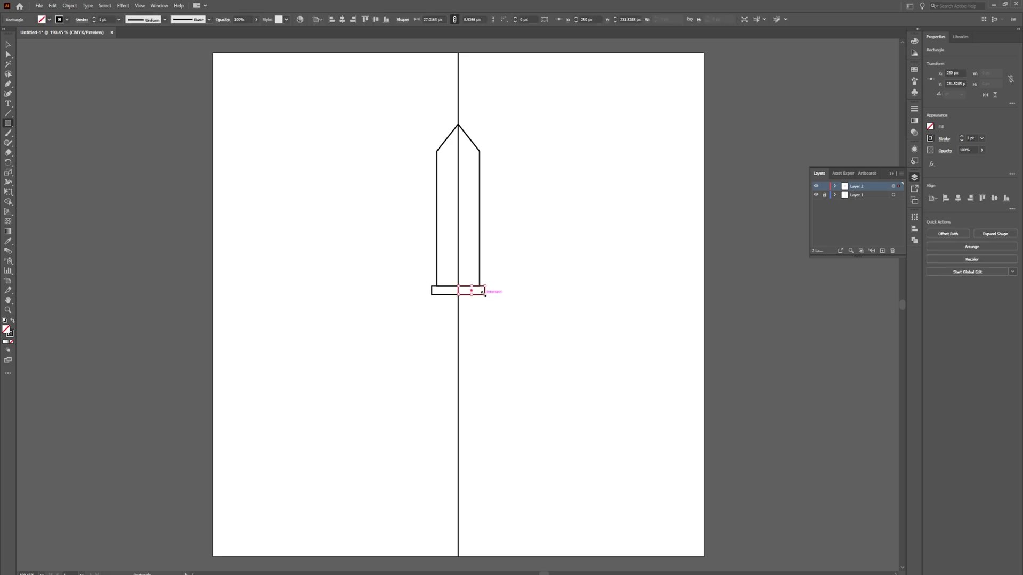
key("v")
left_click(519, 273)
Step: Draw a curved horn on the guard rectangle's outer end with the Pen tool, rising to a tip at about X 293 px, Y 210 px
key("p")
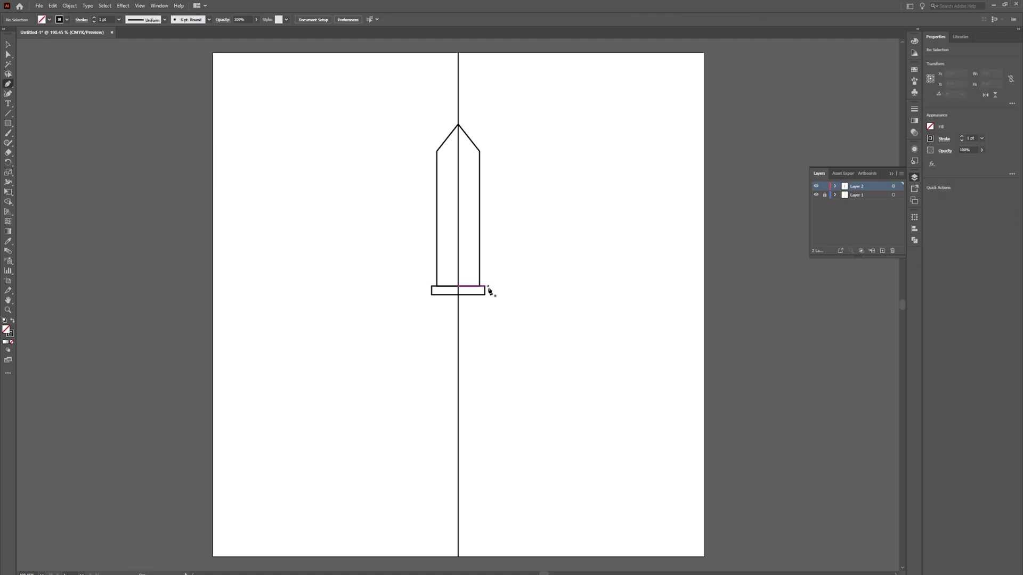
left_click(485, 287)
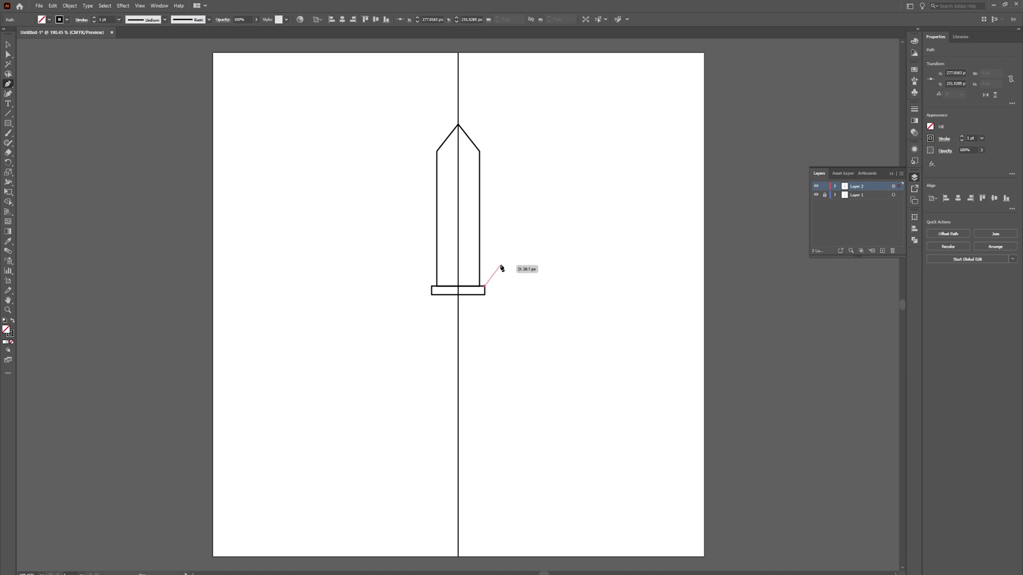
left_click_drag(499, 288, 501, 242)
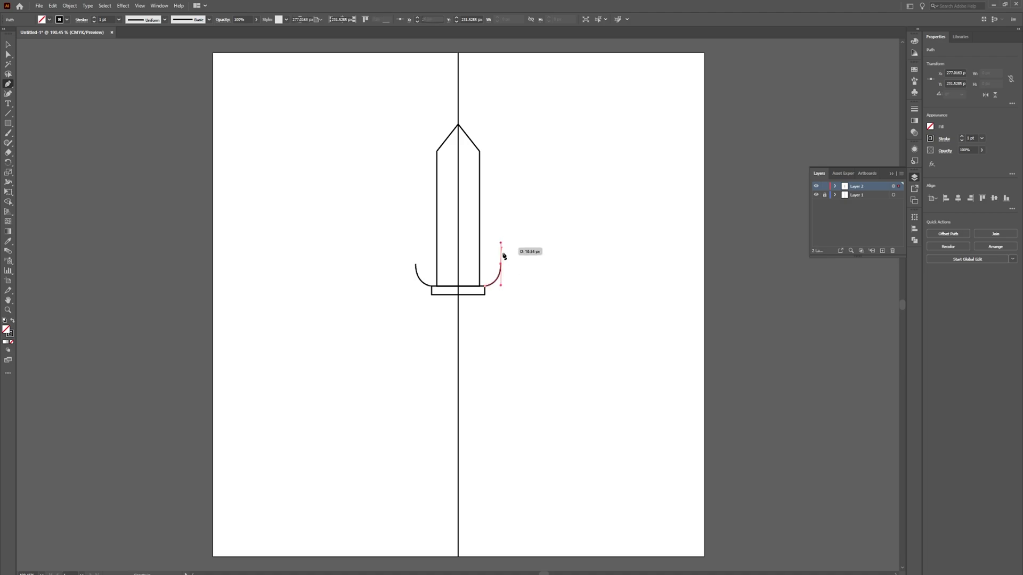
left_click(501, 265)
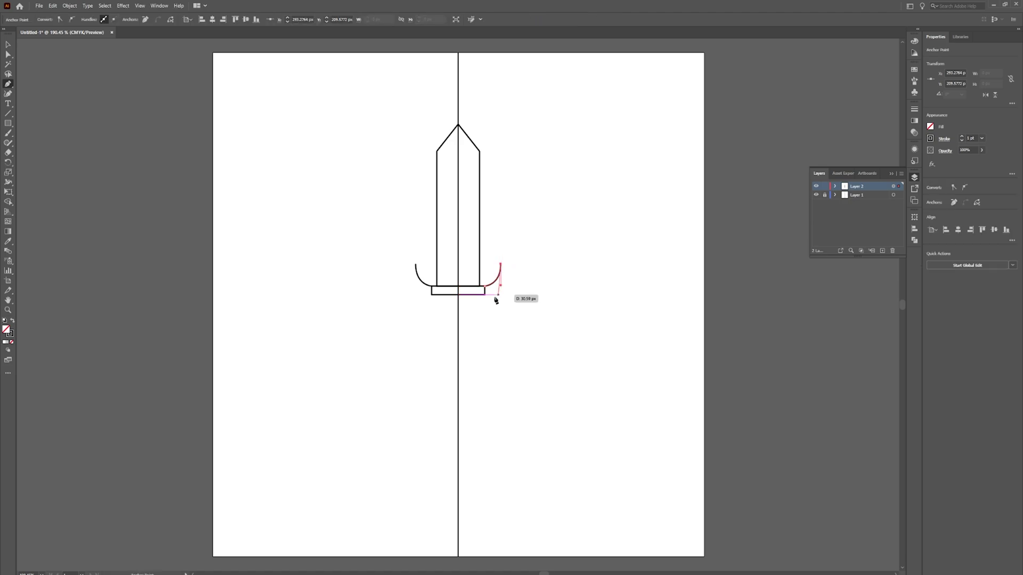
left_click(485, 295)
left_click_drag(466, 301, 468, 297)
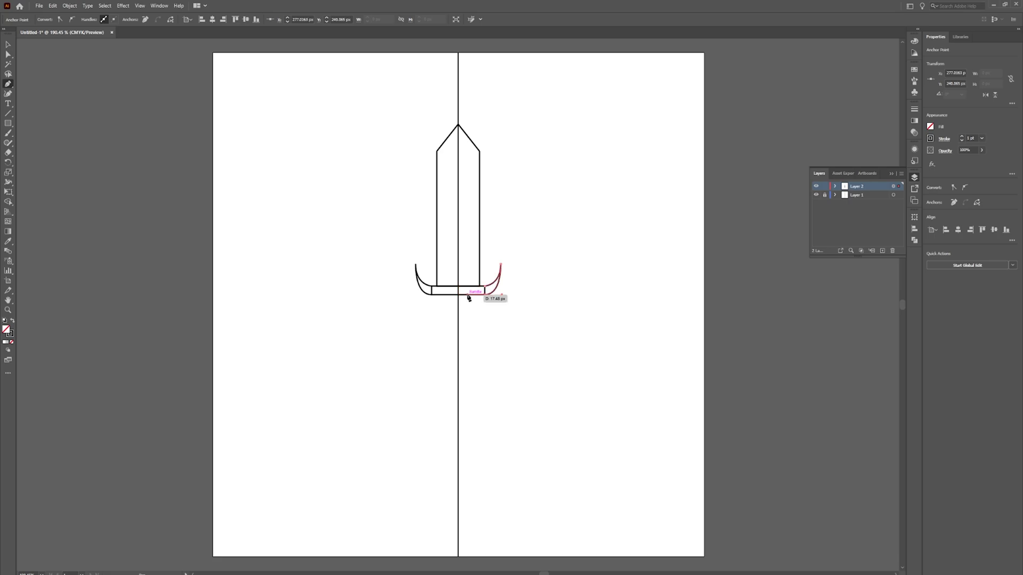
key("v")
left_click(496, 326)
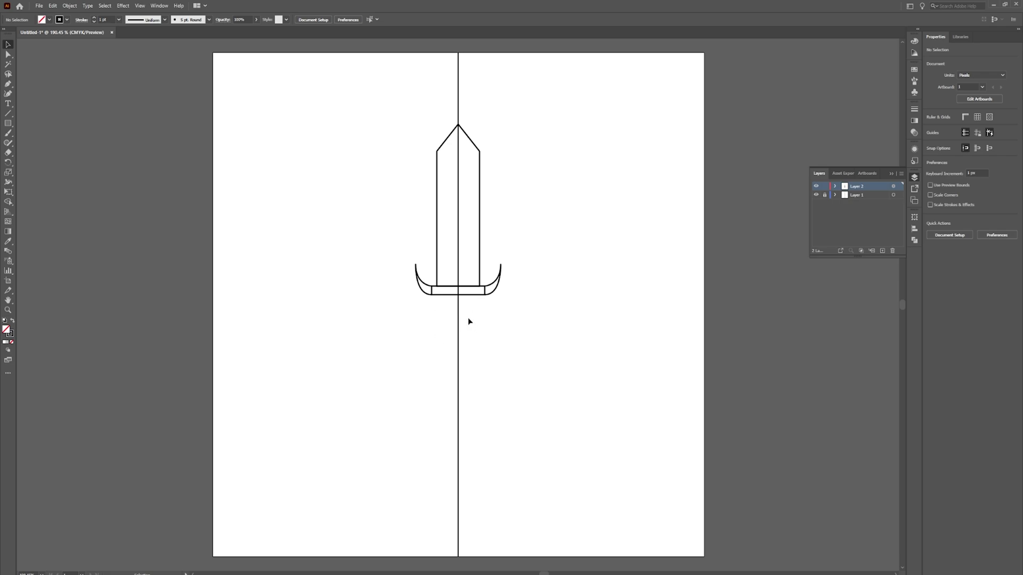
Step: Draw a grip rectangle about 18 by 10 px directly below the guard, starting at the centre line
key("m")
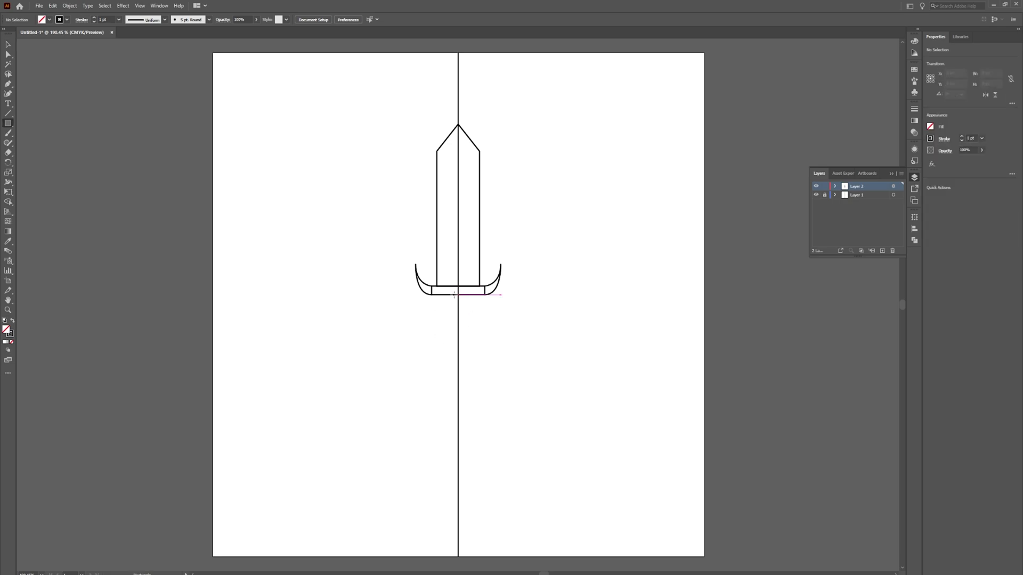
left_click_drag(458, 294, 477, 305)
key("v")
left_click(492, 318)
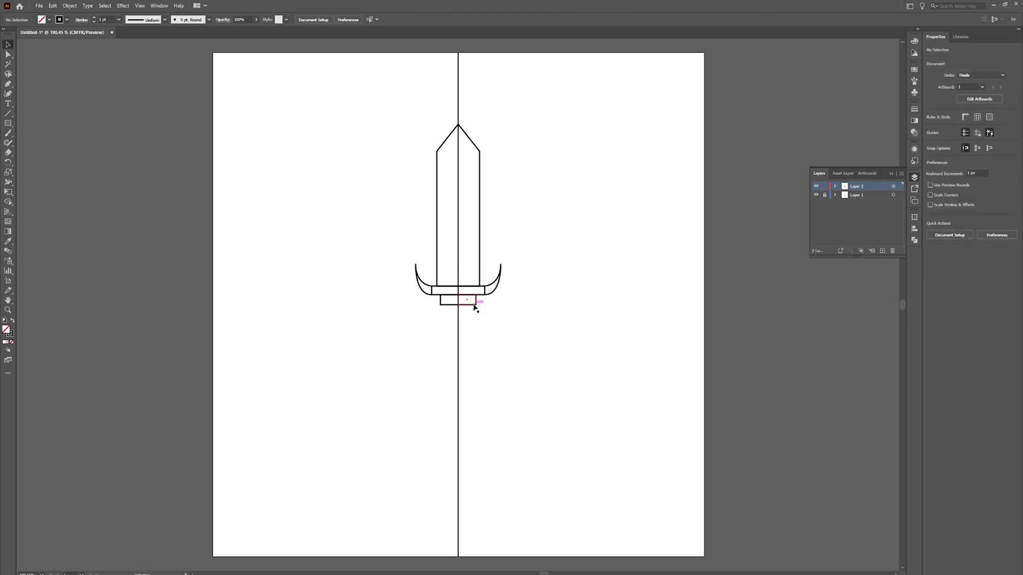
Step: Duplicate the grip rectangle downward edge to edge until the handle has six stacked segments
left_click_drag(473, 304, 470, 329)
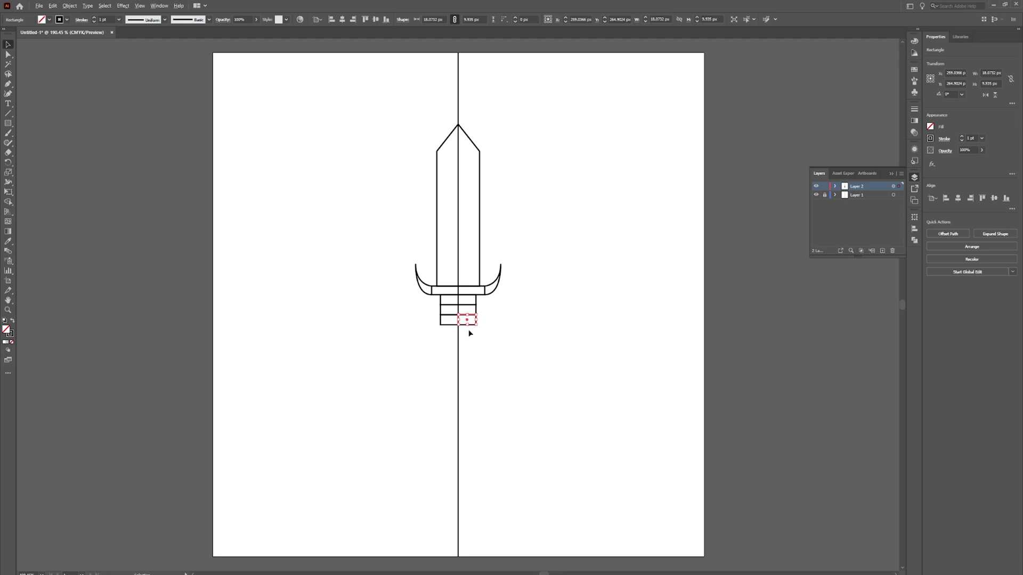
left_click_drag(472, 326, 472, 338)
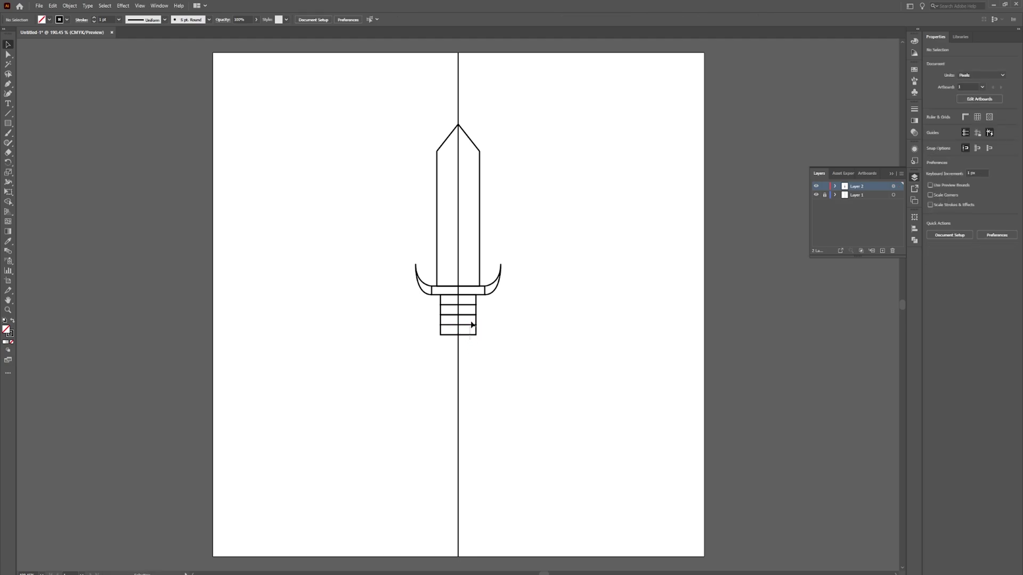
left_click(471, 335)
left_click_drag(471, 337, 472, 355)
left_click(494, 336)
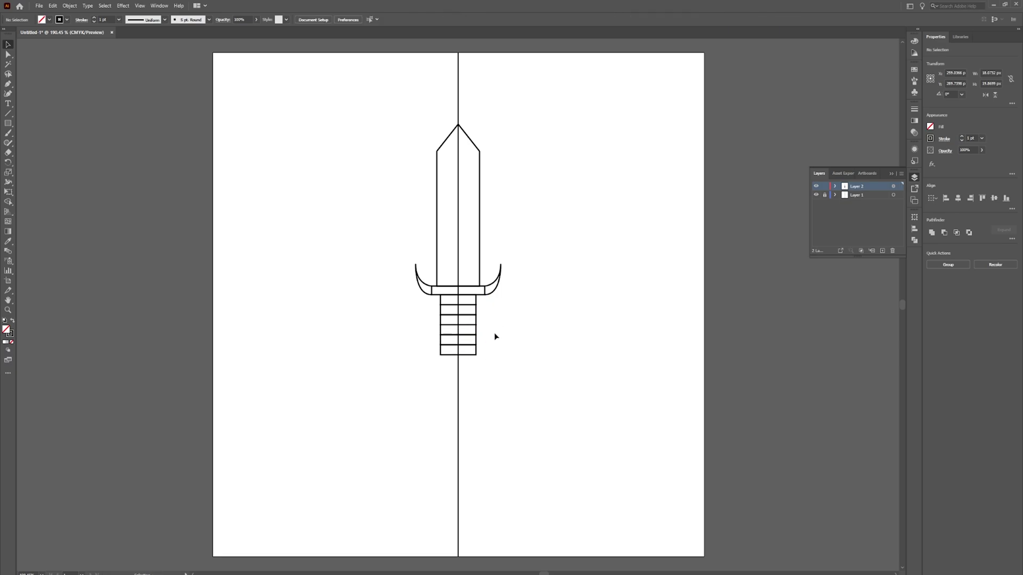
Step: Draw an arc across the lowest grip segment, from its upper edge at the centre line to its lower outer corner
key("p")
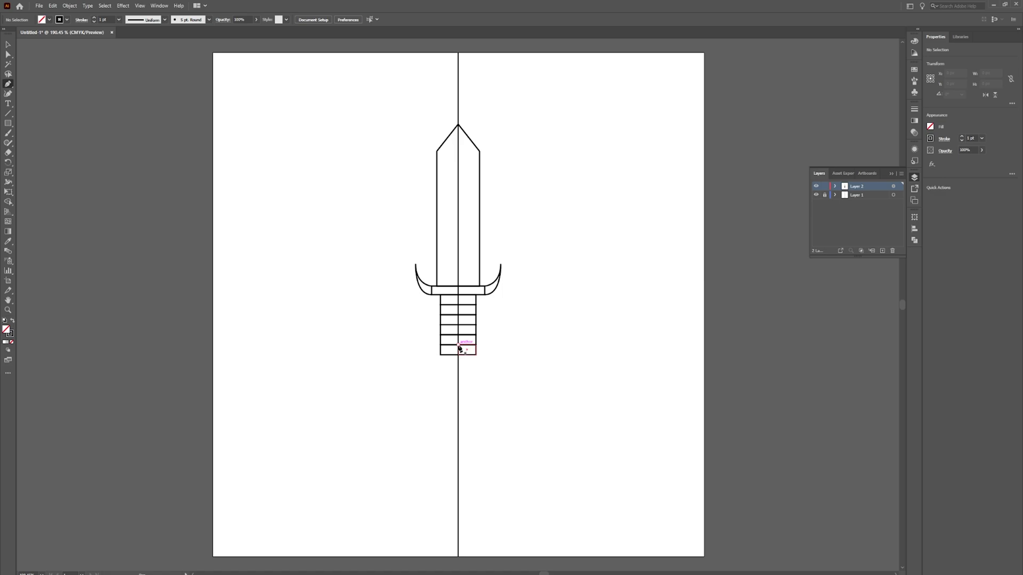
left_click(459, 347)
left_click_drag(476, 355, 475, 365)
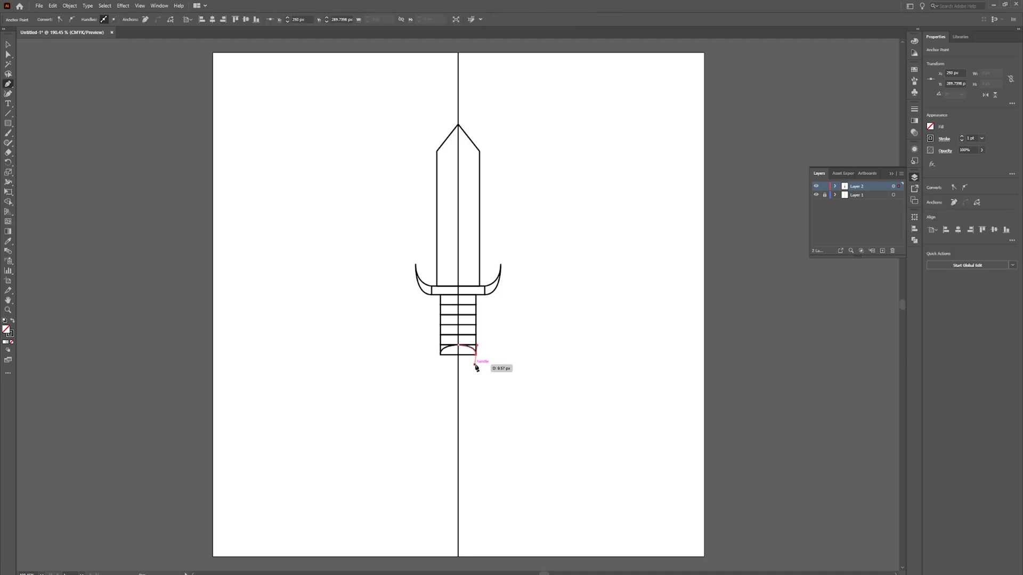
key("v")
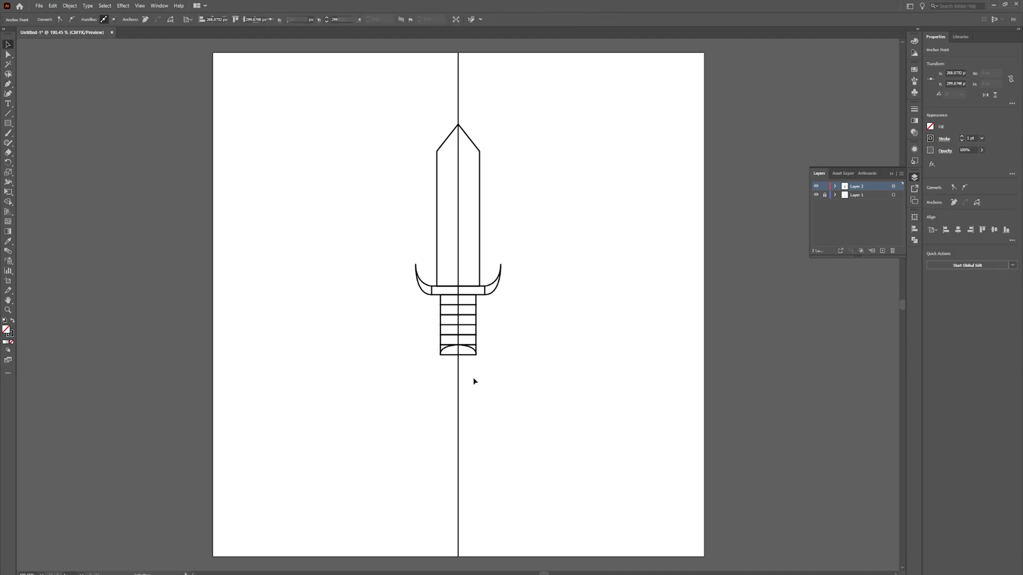
left_click(474, 382)
Step: Split the lowest grip segment along the arc with Pathfinder and delete the piece below the arc
left_click(475, 351)
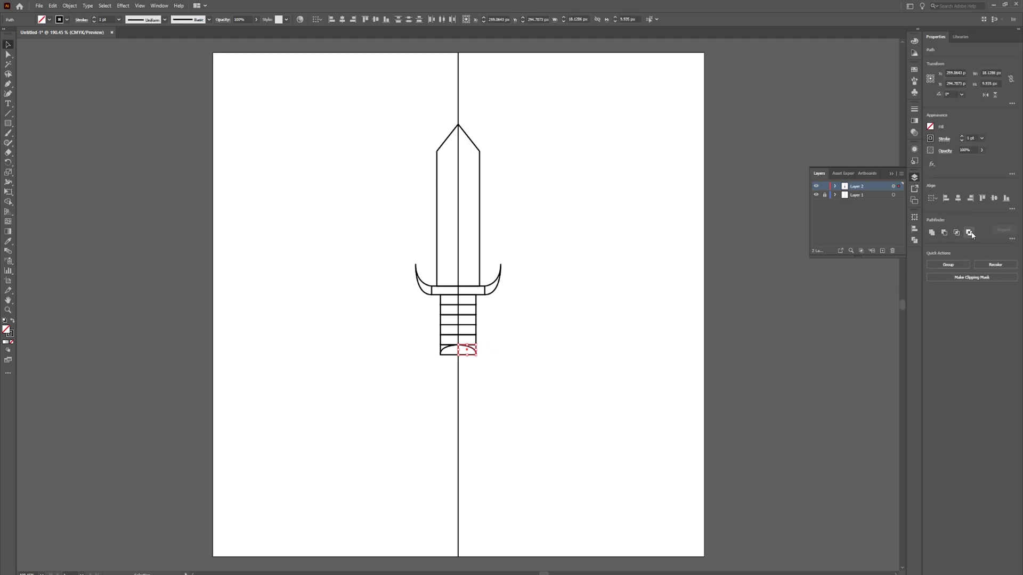
left_click(1011, 238)
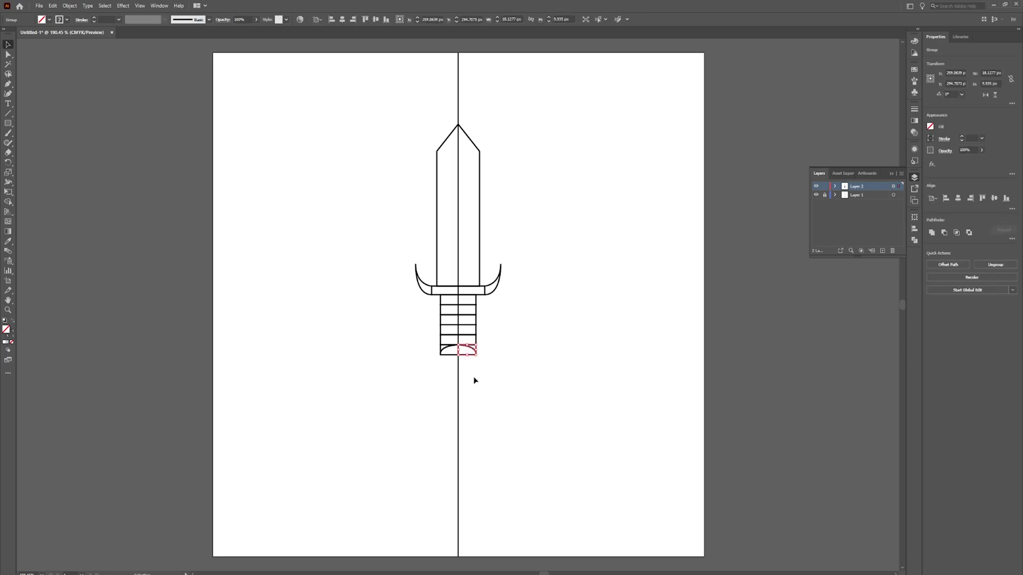
double_click(467, 354)
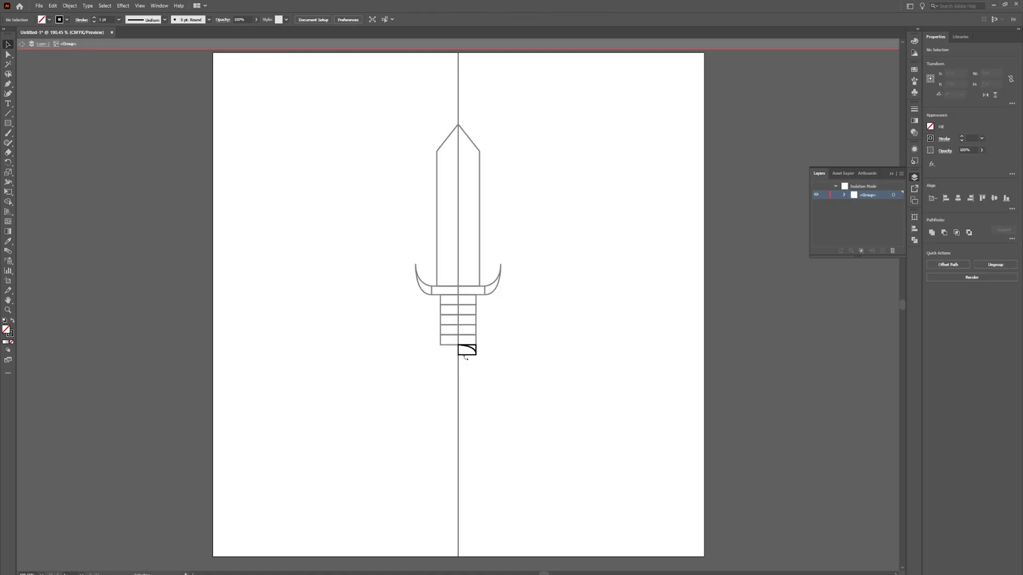
left_click(466, 355)
key("Delete")
double_click(485, 359)
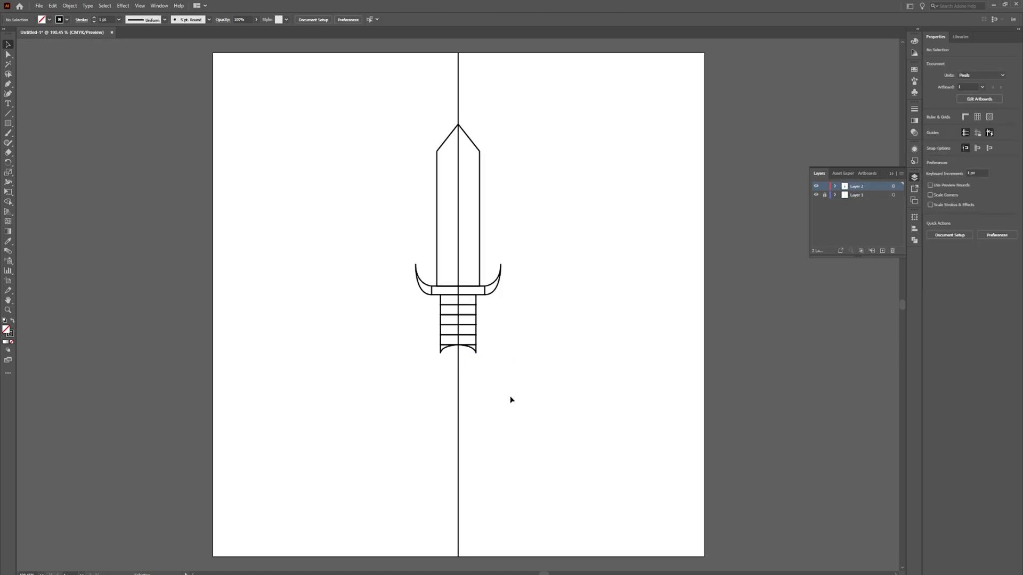
Step: Draw a pommel circle centred on the centre line just below the grip
key("l")
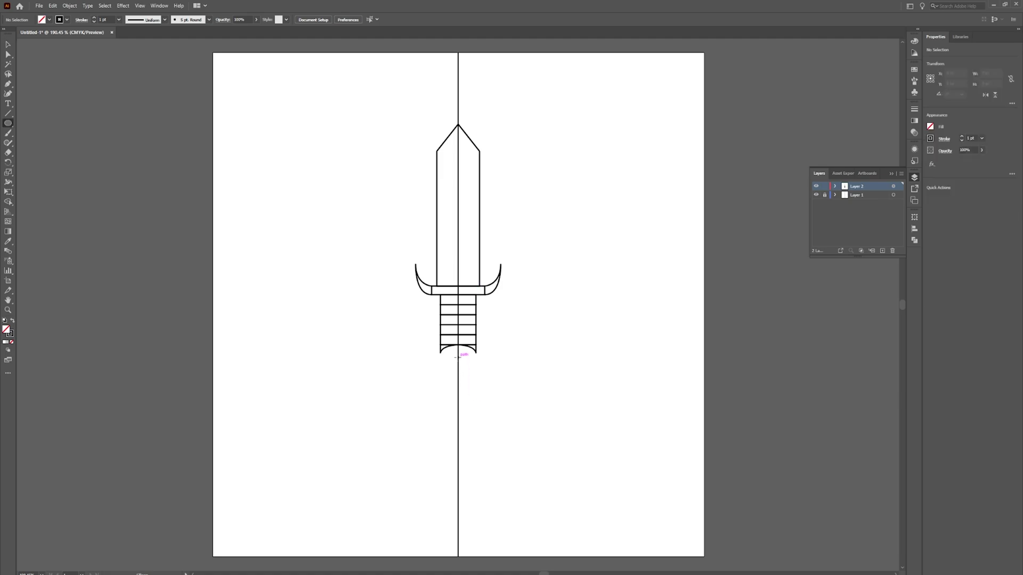
left_click_drag(448, 359, 509, 381)
key("v")
left_click(510, 375)
Step: Draw a circle about 11 px wide with a black fill and no stroke, and move it to the centre of the pommel circle
key("l")
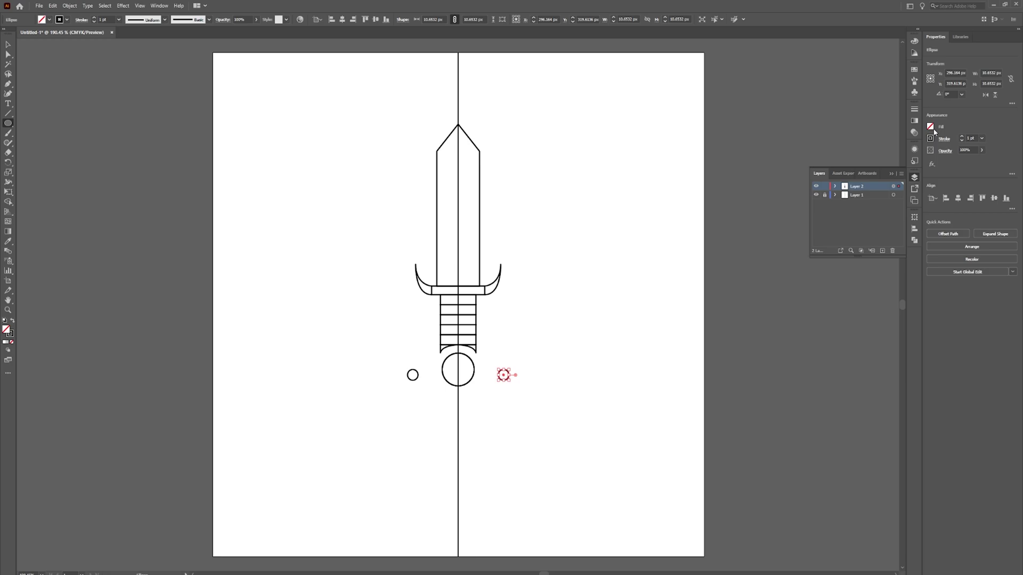
key("shift+x")
left_click(527, 389)
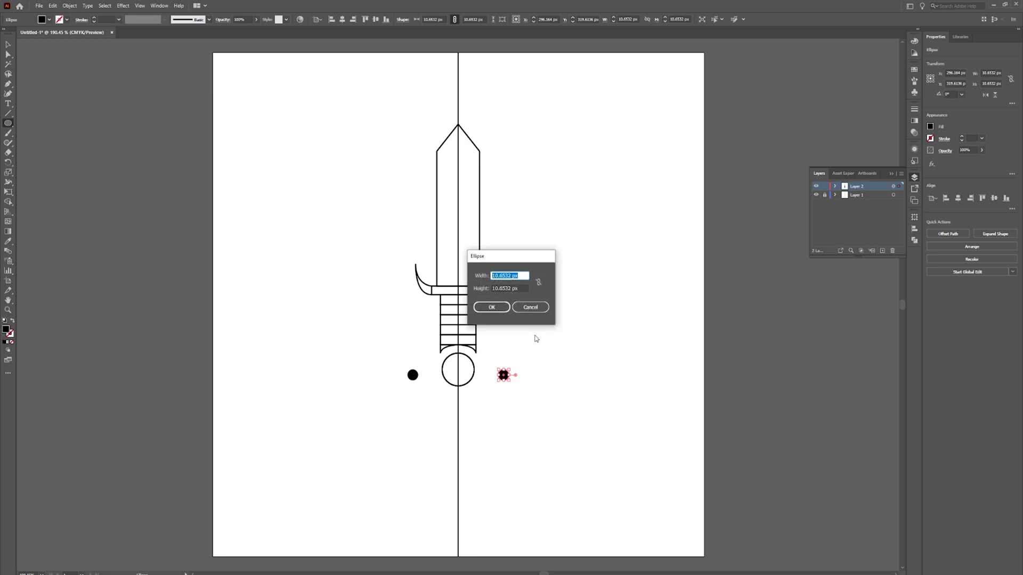
left_click(530, 307)
key("v")
left_click(547, 351)
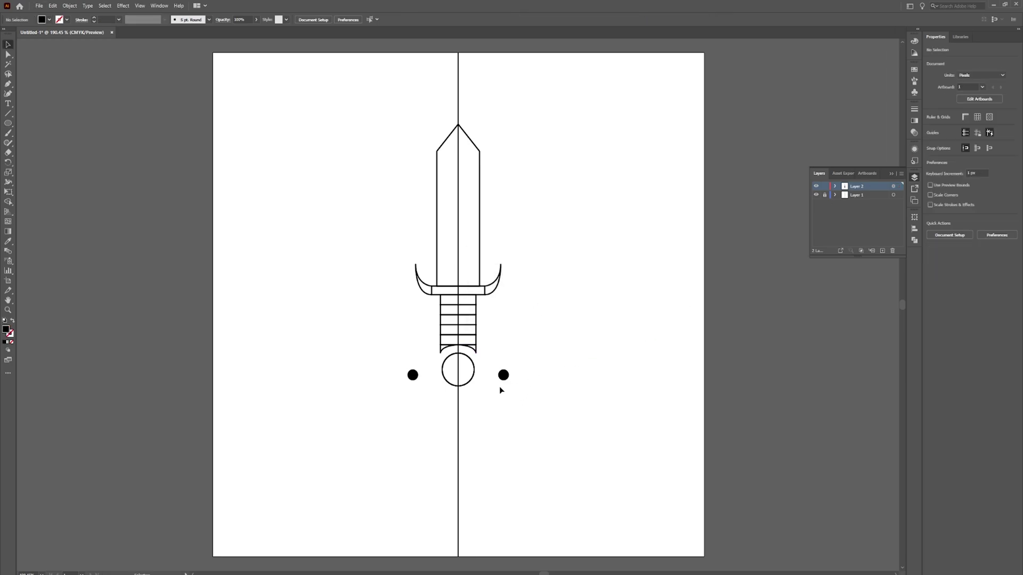
left_click_drag(503, 375, 458, 370)
left_click(526, 255)
Step: Draw a short line from the blade's slanted tip edge at about X 259 px, Y 82 px to the centre line at about Y 90 px
key("p")
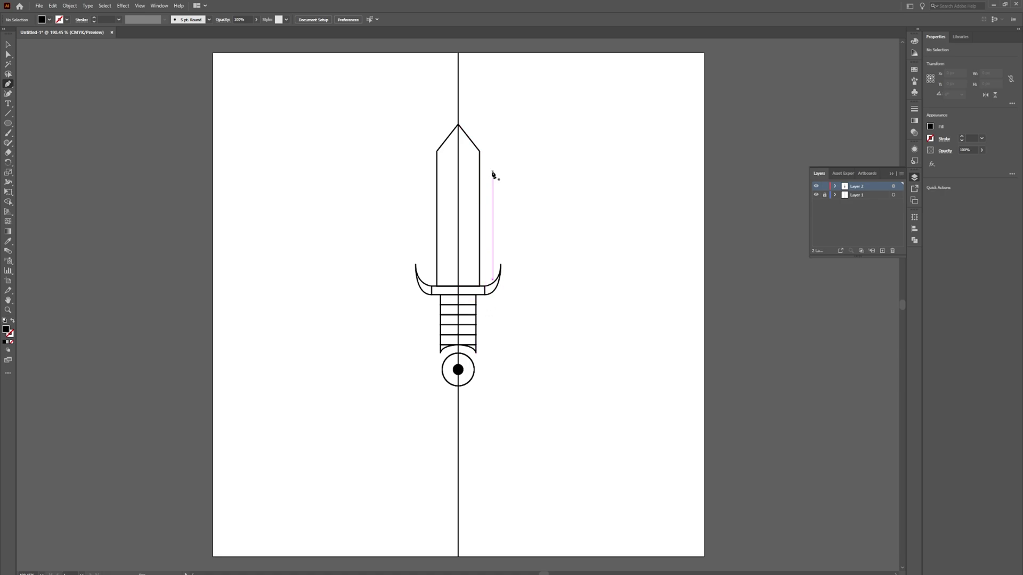
left_click(467, 137)
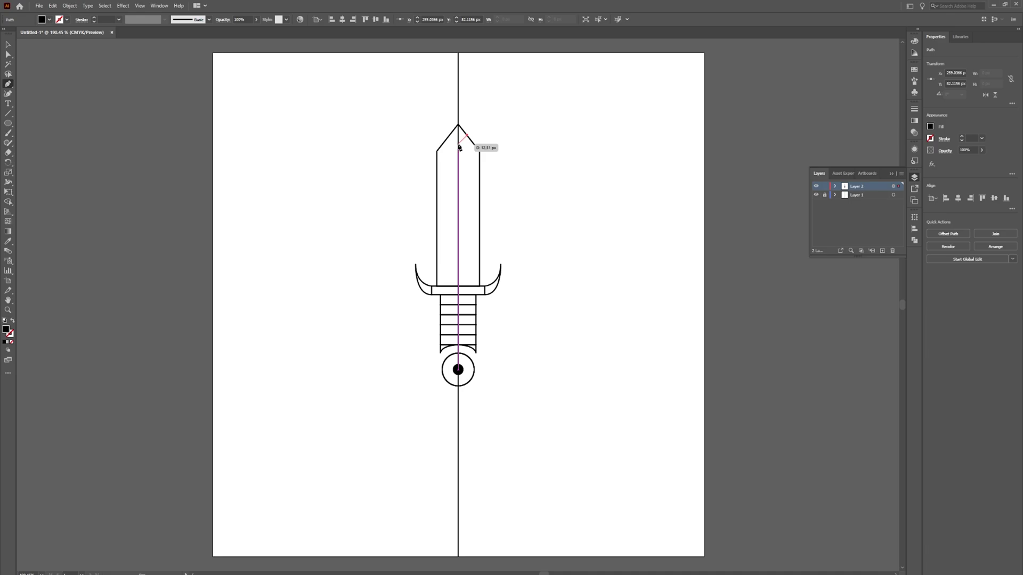
left_click(459, 145)
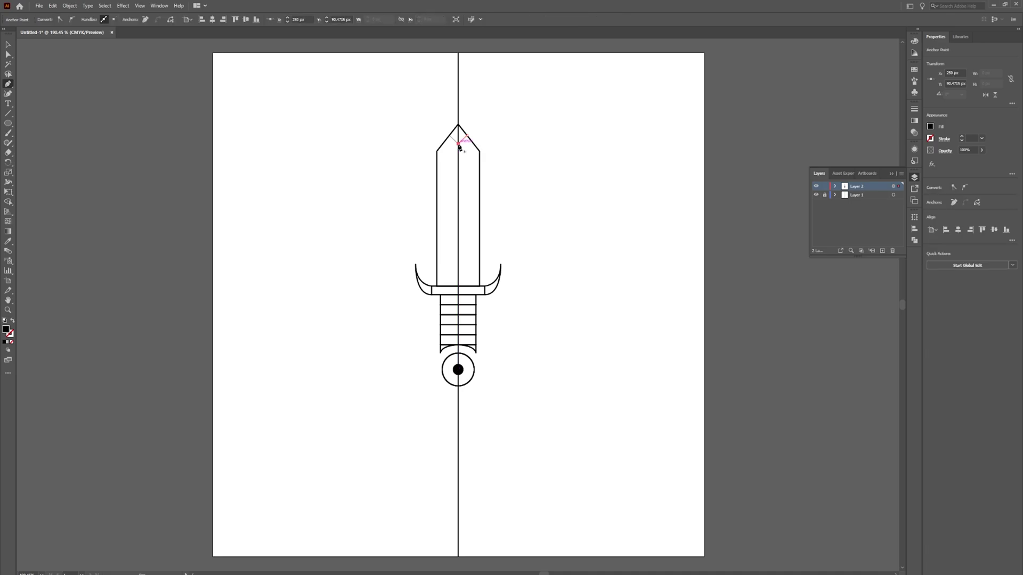
key("v")
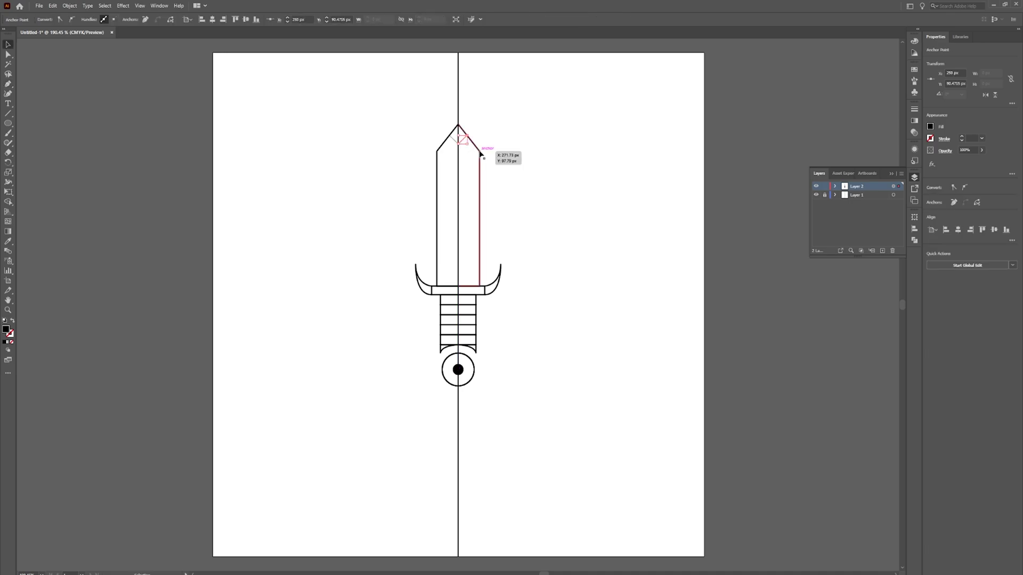
Step: Draw an unfilled 1 pt curve from the blade's right shoulder, bulging to the opposite edge at about Y 166 px, to the blade's lower right corner
key("p")
left_click(480, 152)
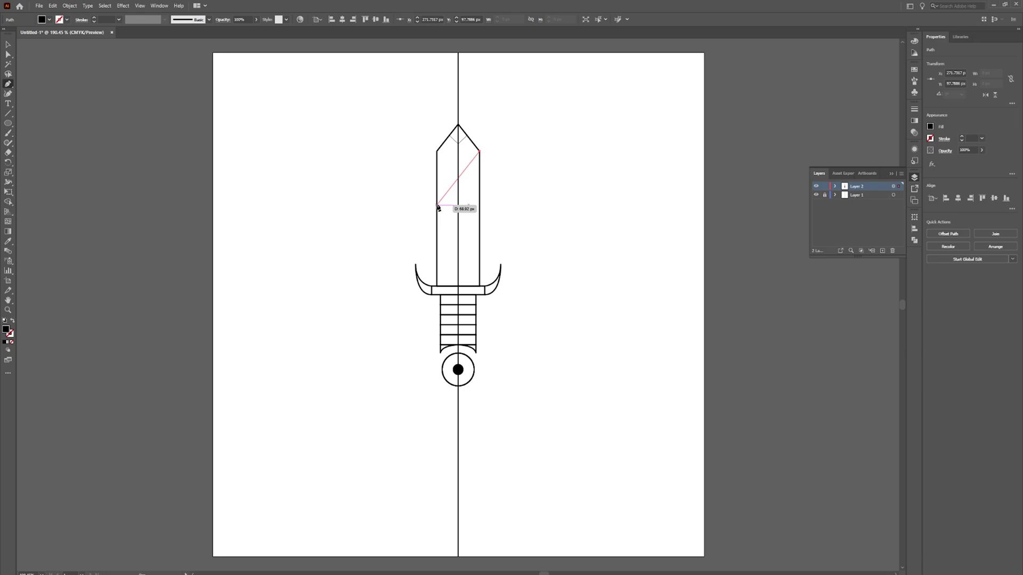
left_click_drag(437, 220, 437, 270)
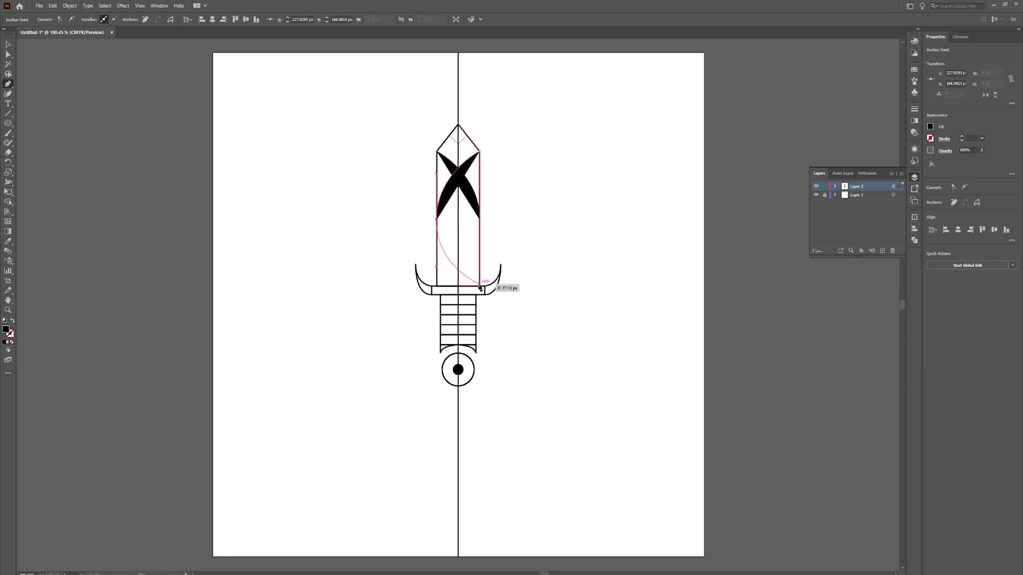
left_click(480, 287)
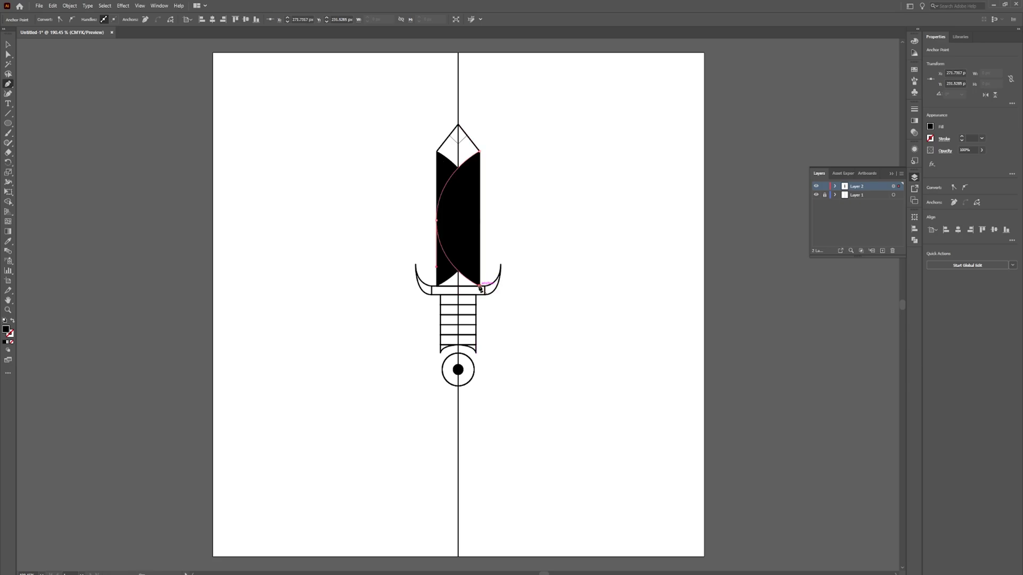
key("shift+x")
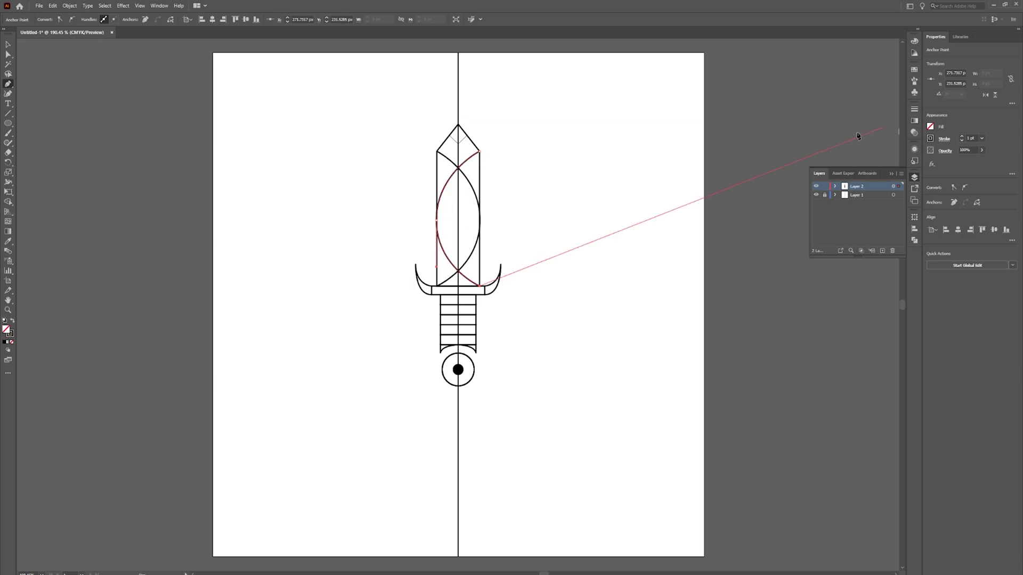
key("v")
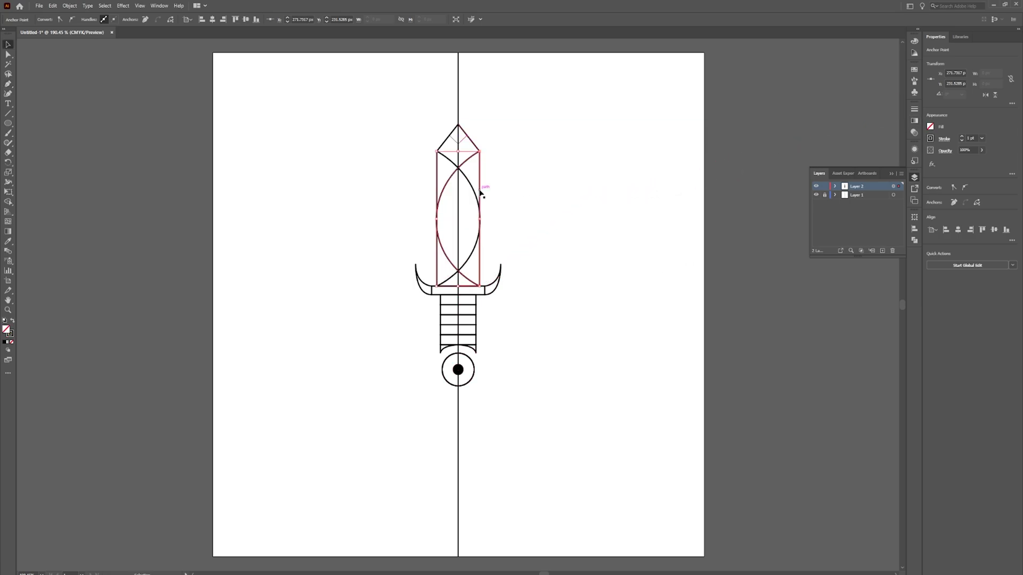
left_click(511, 209)
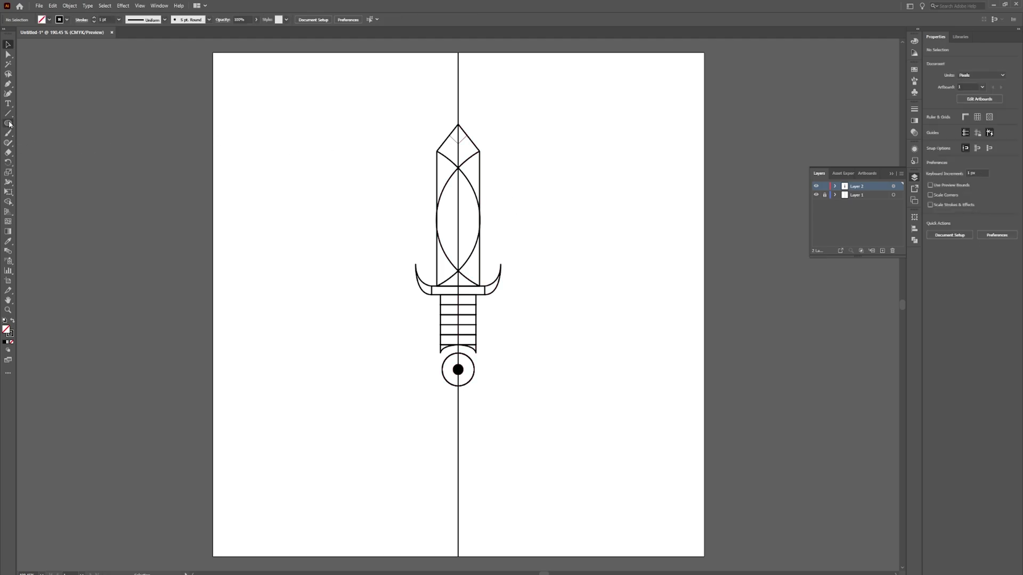
Step: Draw a rectangle about 103 by 13 px beside the blade's upper part and fully round its outer lower corner
key("m")
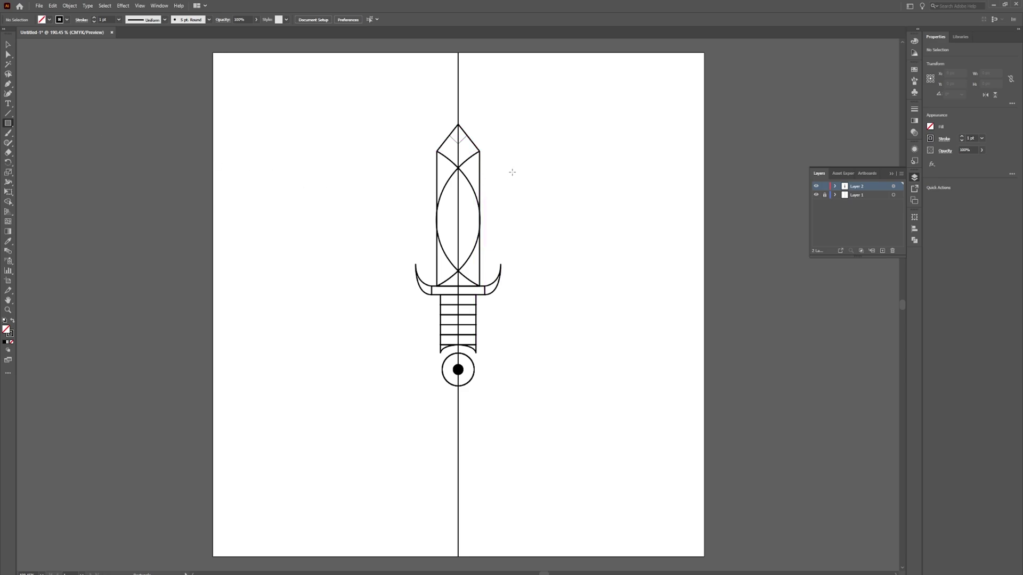
mouse_move(511, 171)
left_mouse_down()
mouse_move(532, 191)
mouse_move(613, 184)
left_mouse_up()
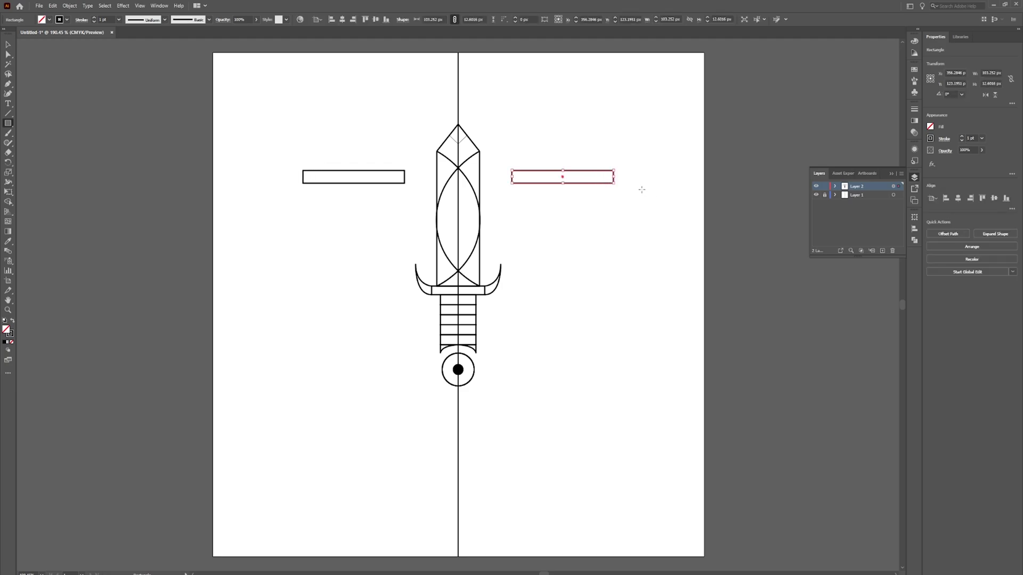
key("a")
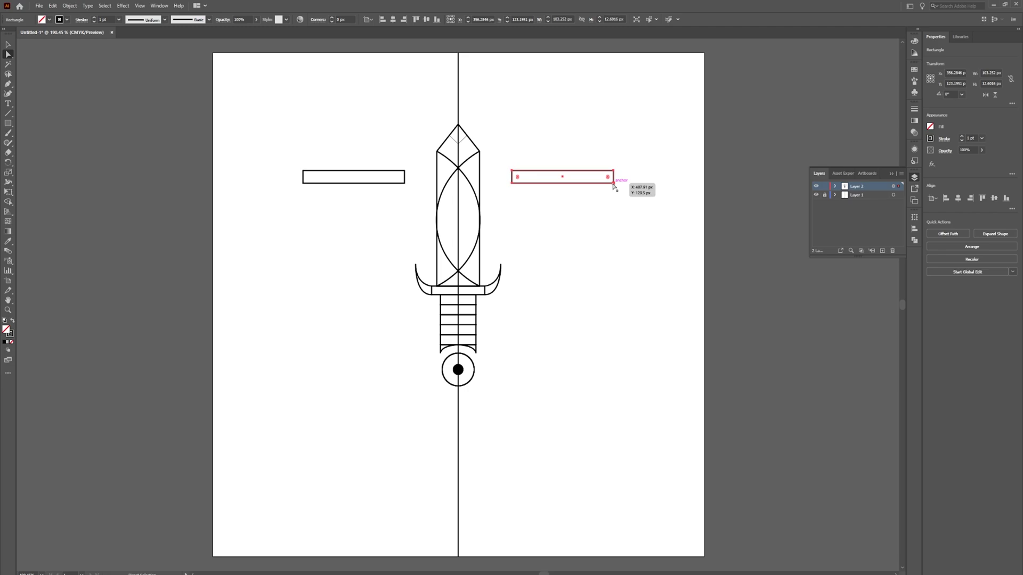
left_click(613, 184)
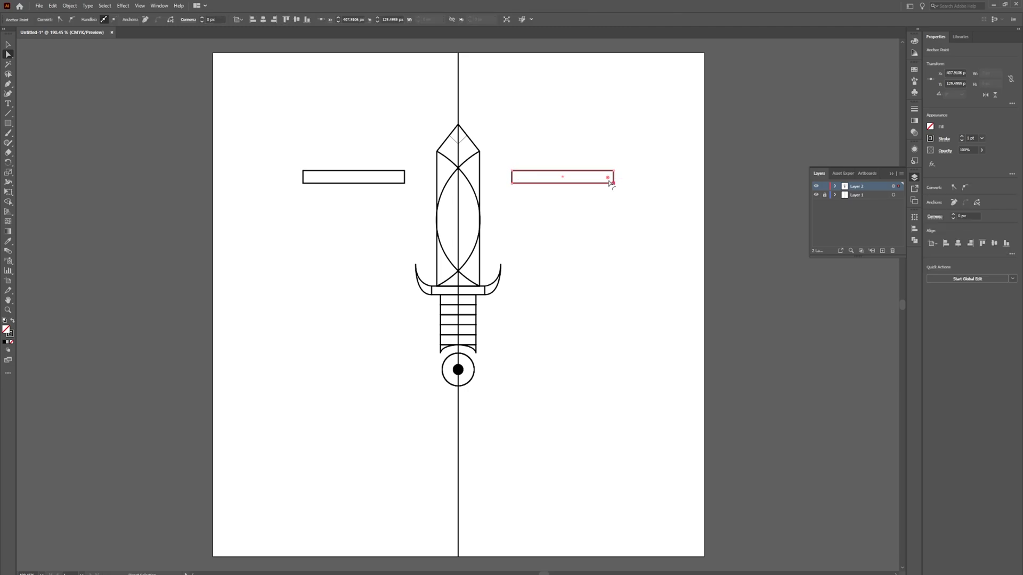
left_click_drag(610, 181, 558, 165)
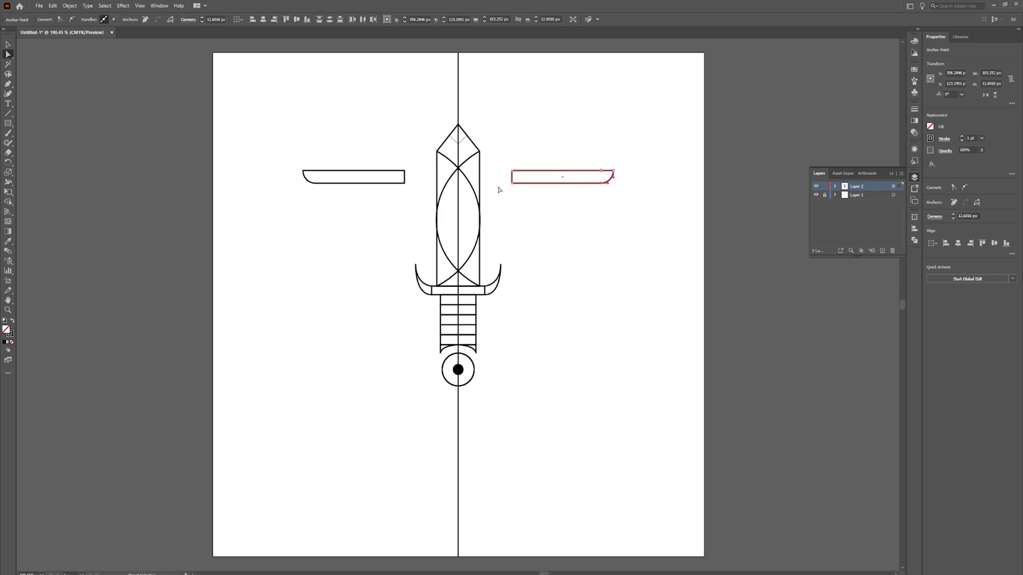
Step: Draw a circle over the rectangle's inner upper corner and subtract it to form a feather with a concave inner end
key("l")
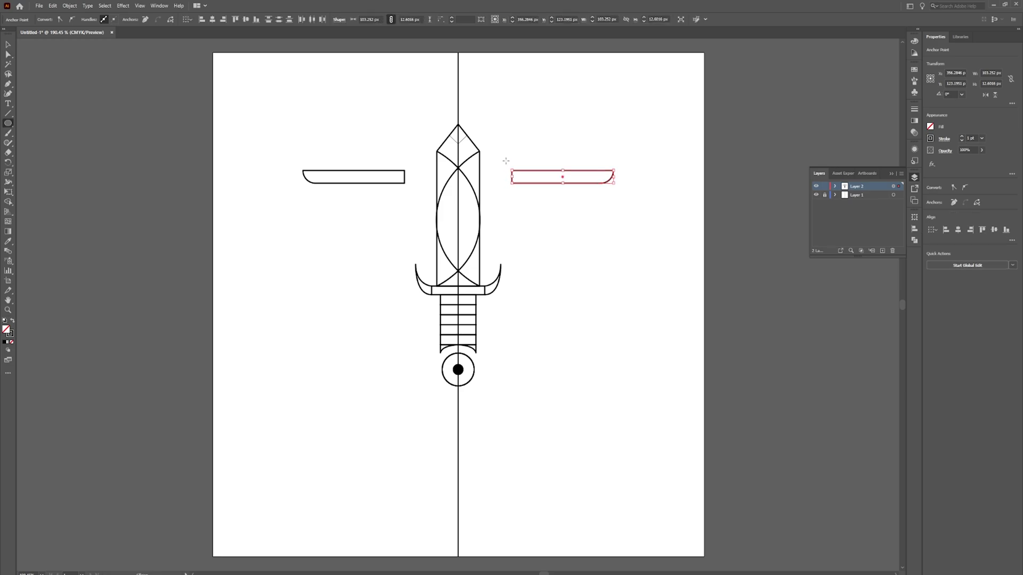
left_click_drag(504, 148, 525, 183)
key("v")
left_click(520, 196)
left_click_drag(500, 144, 631, 210)
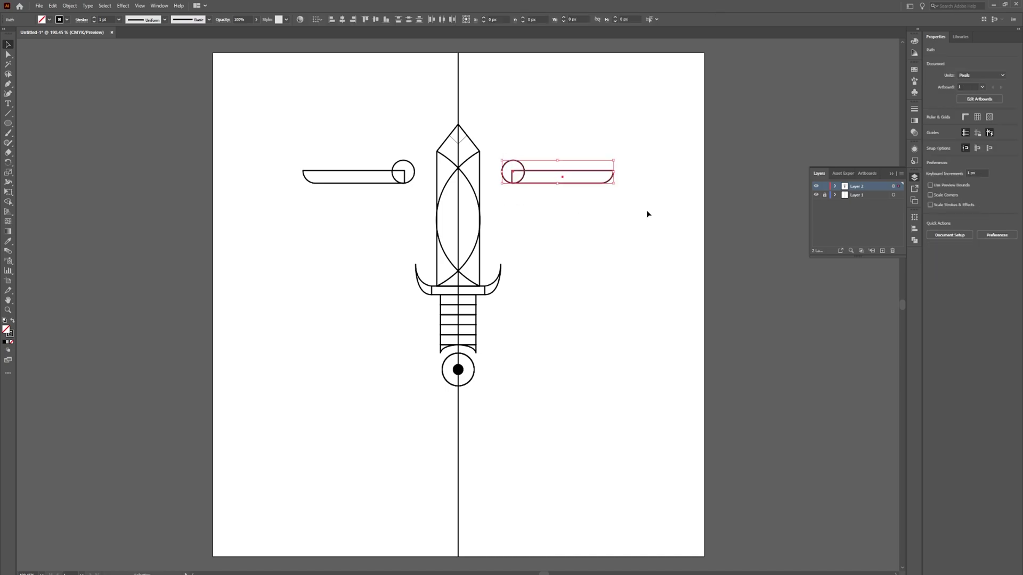
left_click(948, 234)
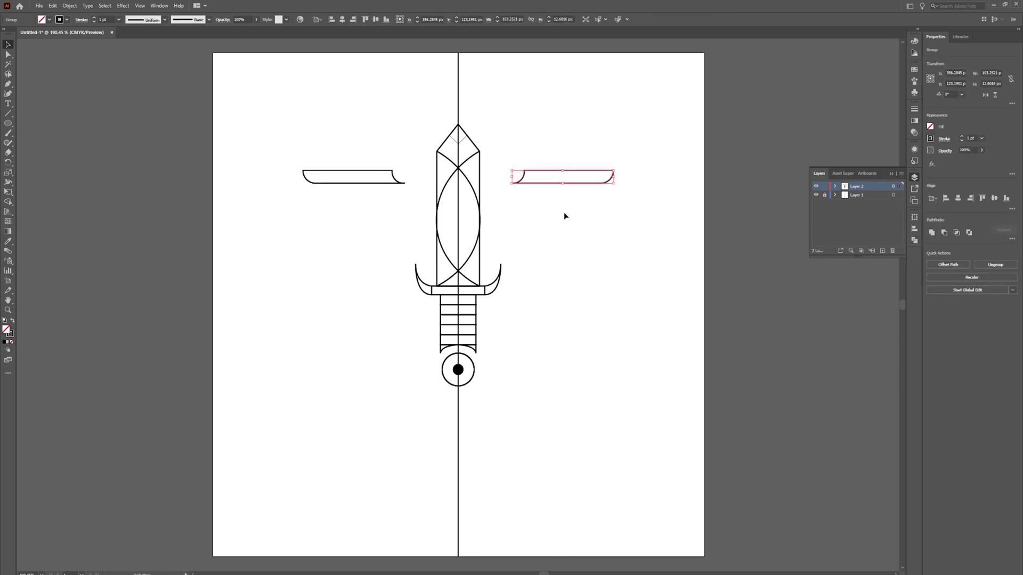
Step: Arrange copies of the feather as three stepped rows beside the blade, with a fourth copy set apart below them
left_click(566, 206)
left_click_drag(569, 186, 562, 226)
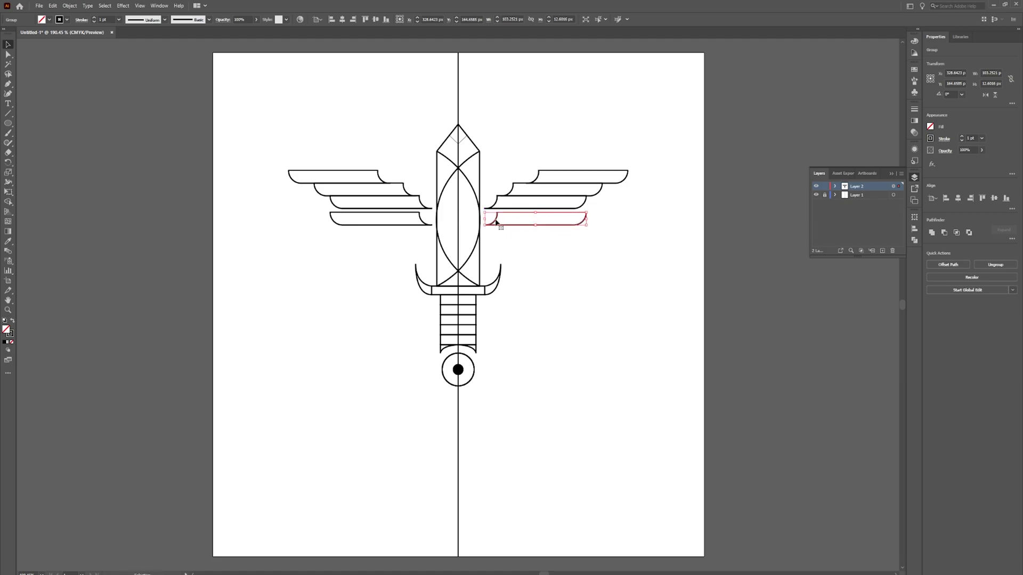
left_click_drag(484, 218, 571, 256)
key("ctrl+z")
left_click(532, 242)
Step: Draw a rectangle about 28 px high over the inner end of the fourth feather and select both shapes
key("l")
key("ctrl+z")
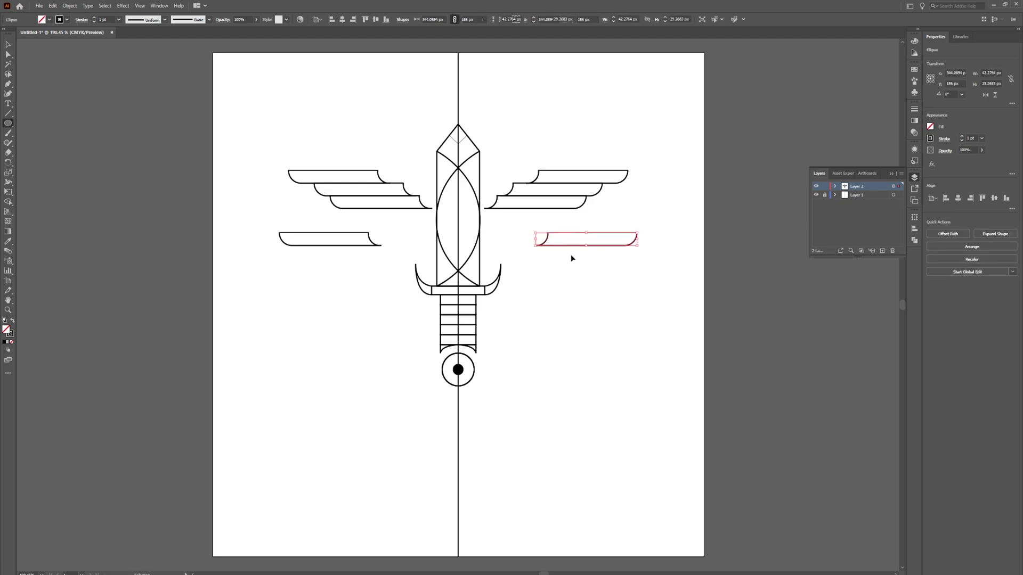
mouse_move(549, 243)
left_mouse_down()
mouse_move(590, 254)
mouse_move(556, 281)
mouse_move(634, 229)
left_mouse_up()
key("v")
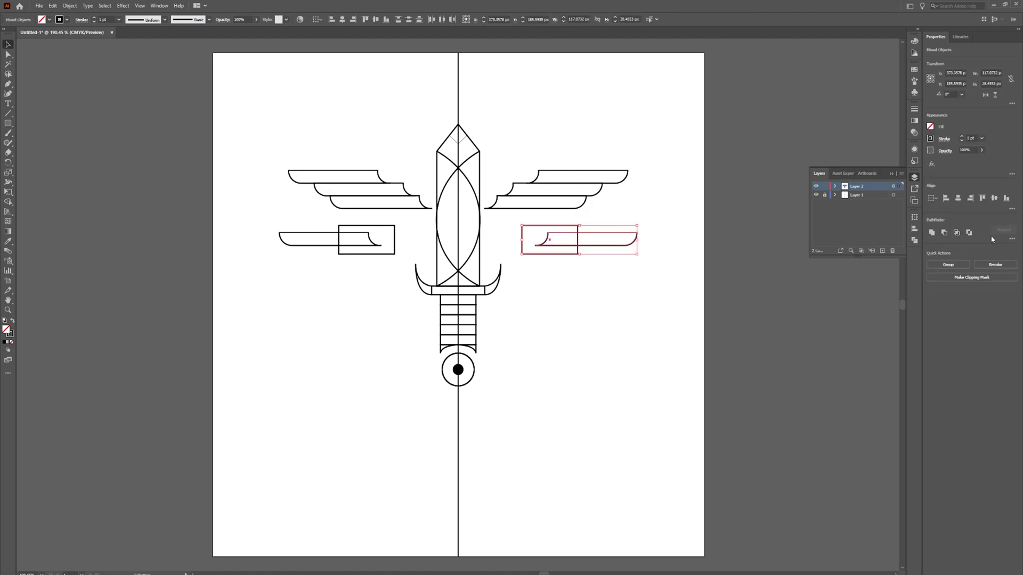
Step: Try to subtract the rectangle from the fourth feather
left_click(944, 232)
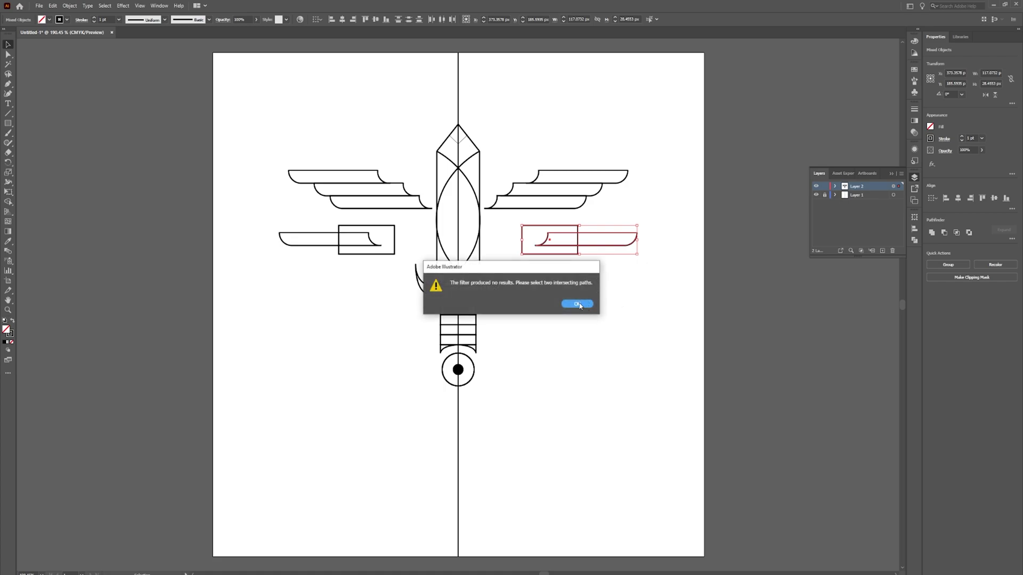
left_click(580, 306)
left_click(595, 282)
left_click_drag(567, 264, 625, 233)
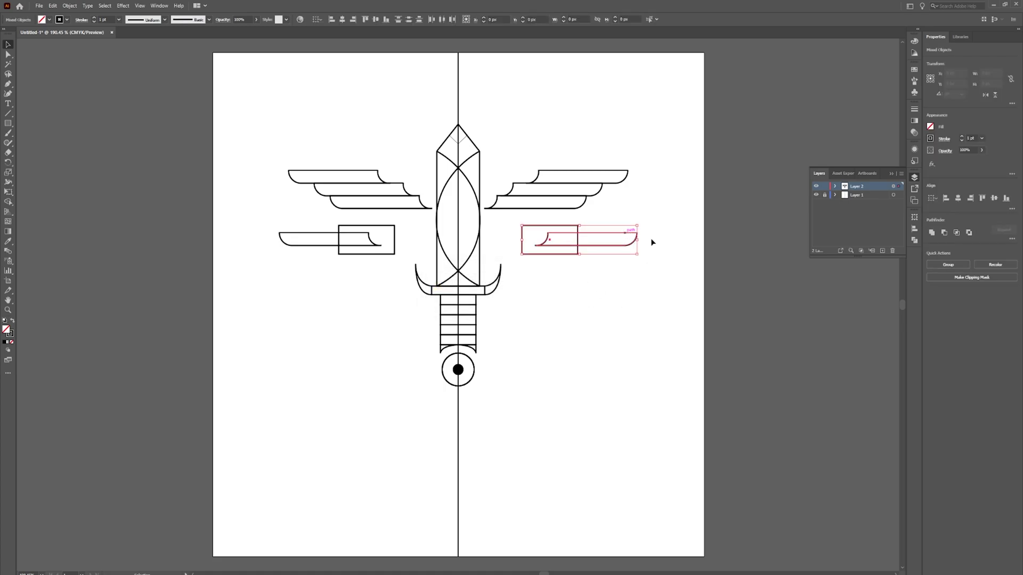
left_click(940, 233)
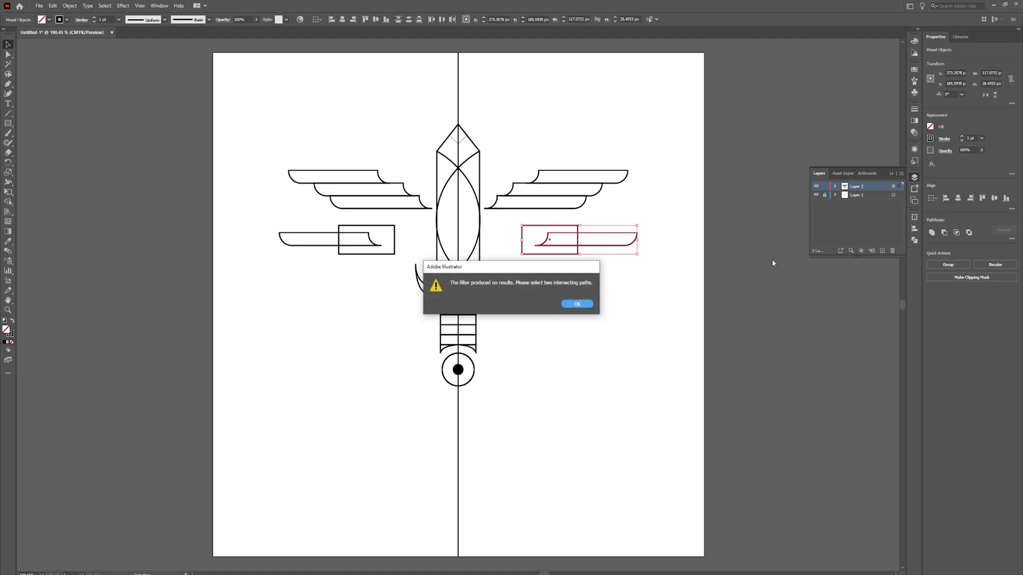
left_click(575, 303)
left_click(617, 277)
Step: Fit the rectangle to the fourth feather's height around its inner end and try subtracting it again
left_click(568, 246)
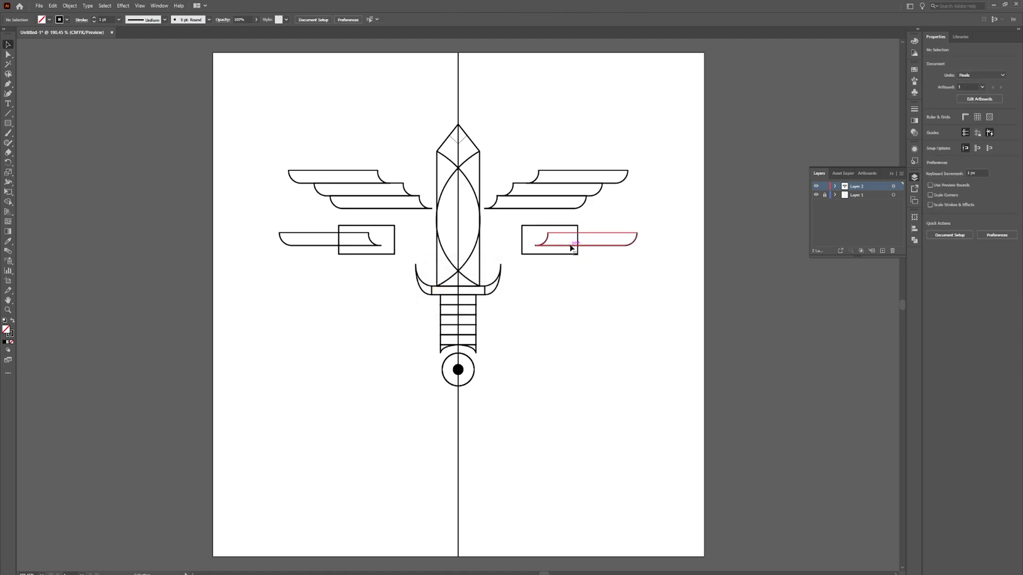
left_click(568, 259)
left_click(552, 254)
left_click_drag(552, 254, 578, 277)
left_click(944, 233)
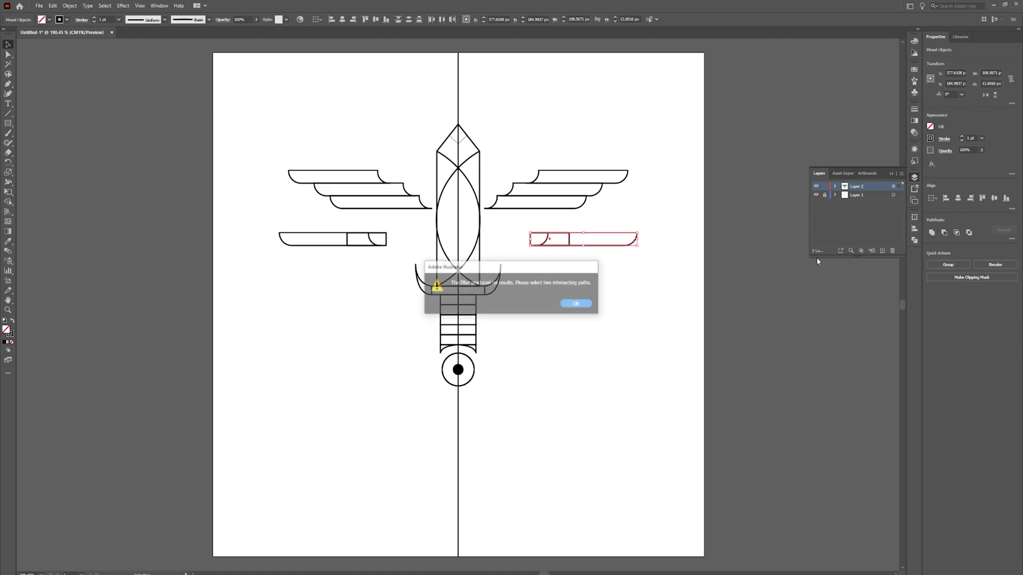
left_click(576, 305)
Step: Remove the fourth feather's inner end with the Shape Builder and place the shortened feather against the blade below the third
key("shift+m")
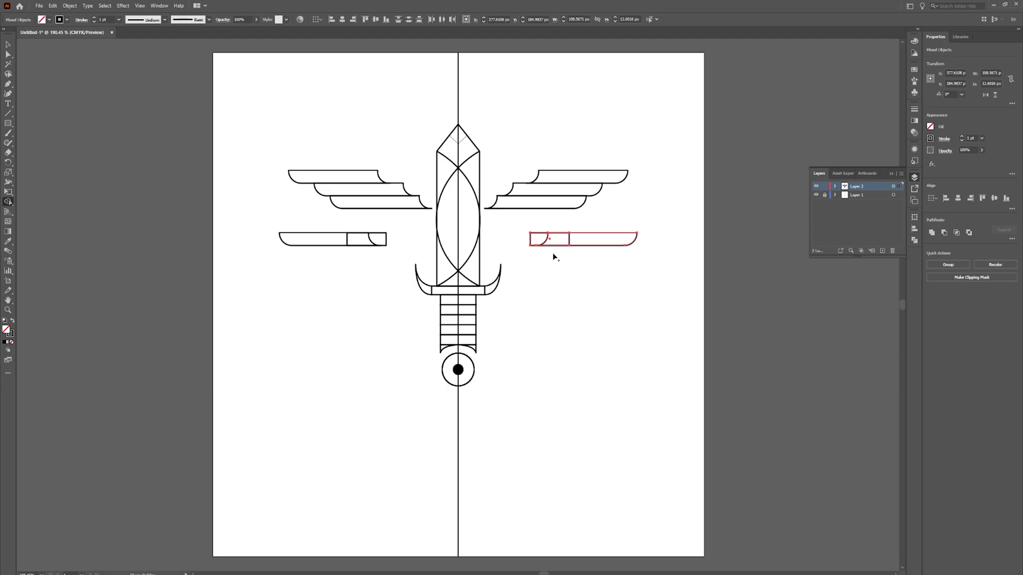
mouse_move(544, 260)
left_mouse_down()
mouse_move(554, 239)
mouse_move(535, 229)
mouse_move(546, 247)
mouse_move(539, 255)
mouse_move(550, 252)
mouse_move(537, 252)
mouse_move(530, 235)
mouse_move(500, 226)
left_mouse_up()
key("v")
left_click(558, 264)
left_click(515, 245)
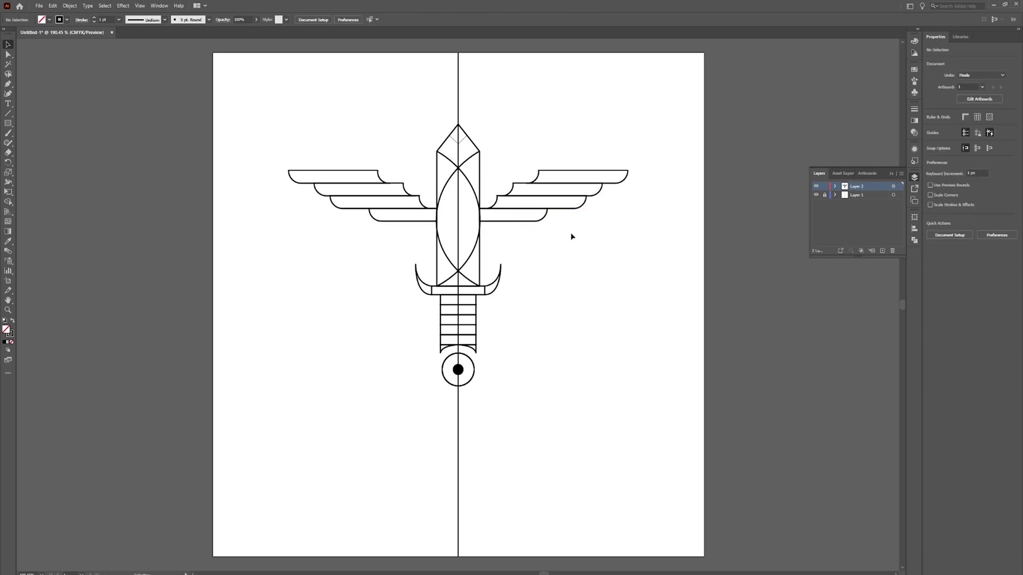
Step: Group the four feathers and move the wing down about 25 px along the blade
left_click_drag(497, 139, 587, 253)
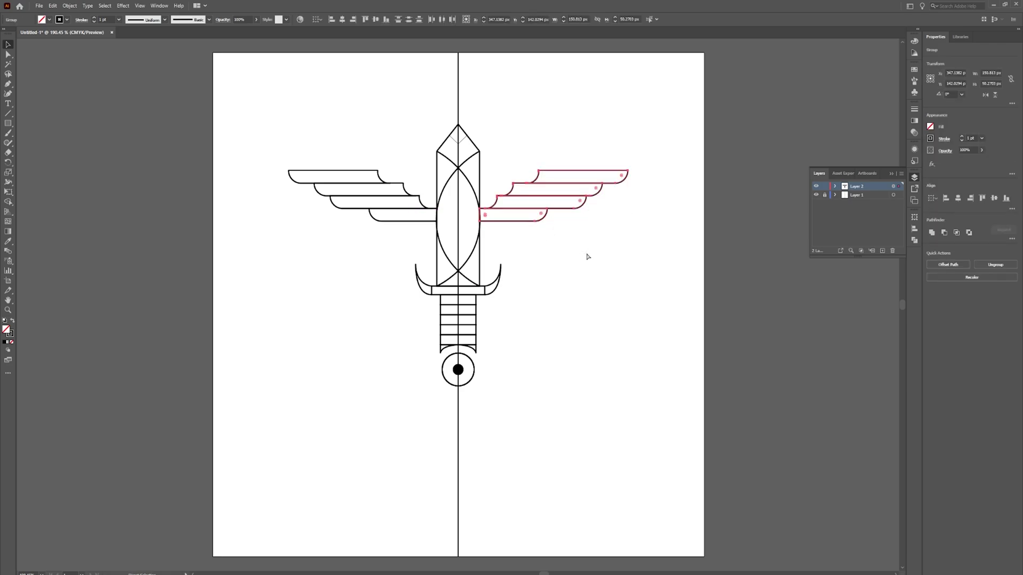
left_click_drag(506, 227, 507, 251)
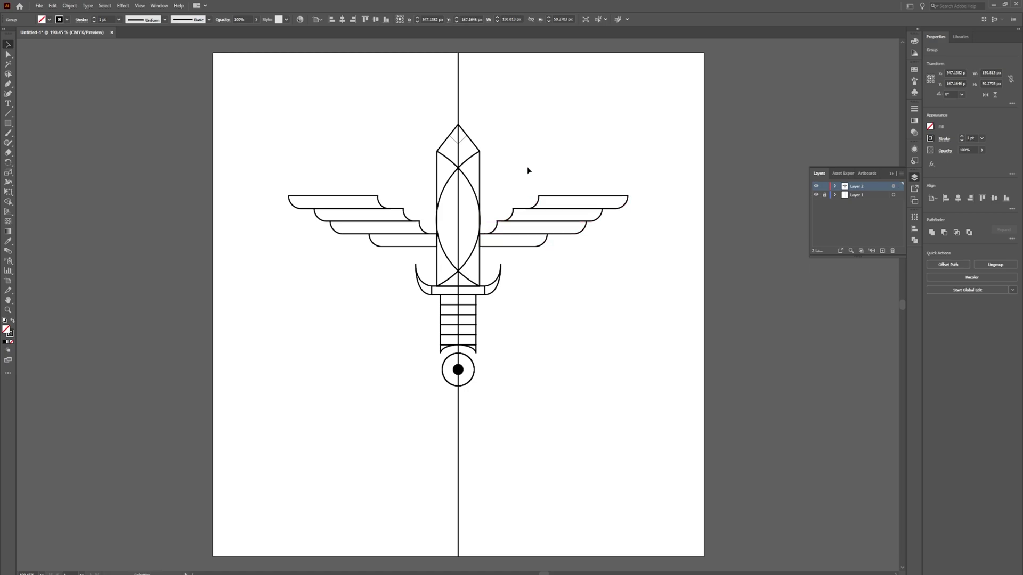
left_click(549, 159)
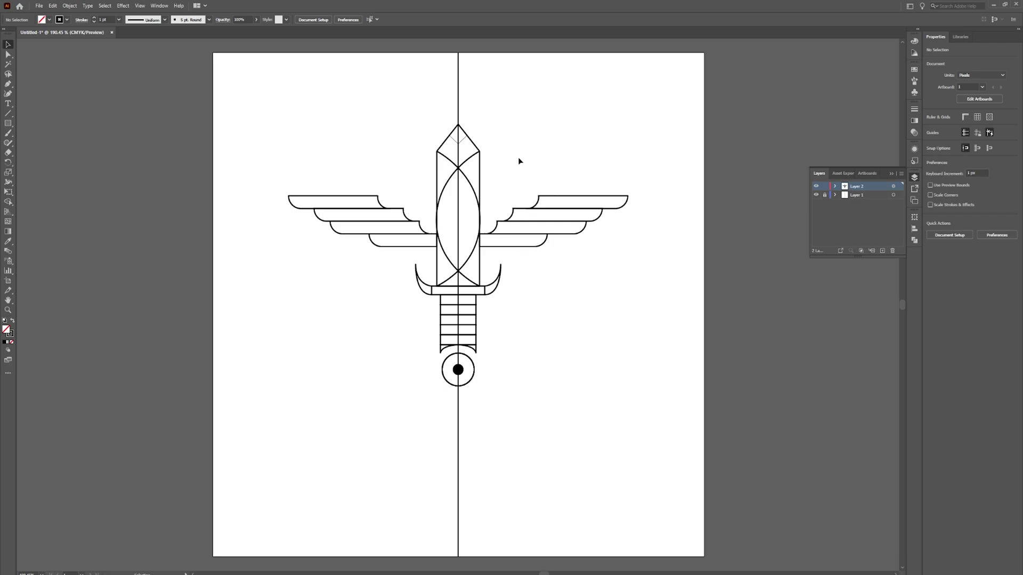
key("p")
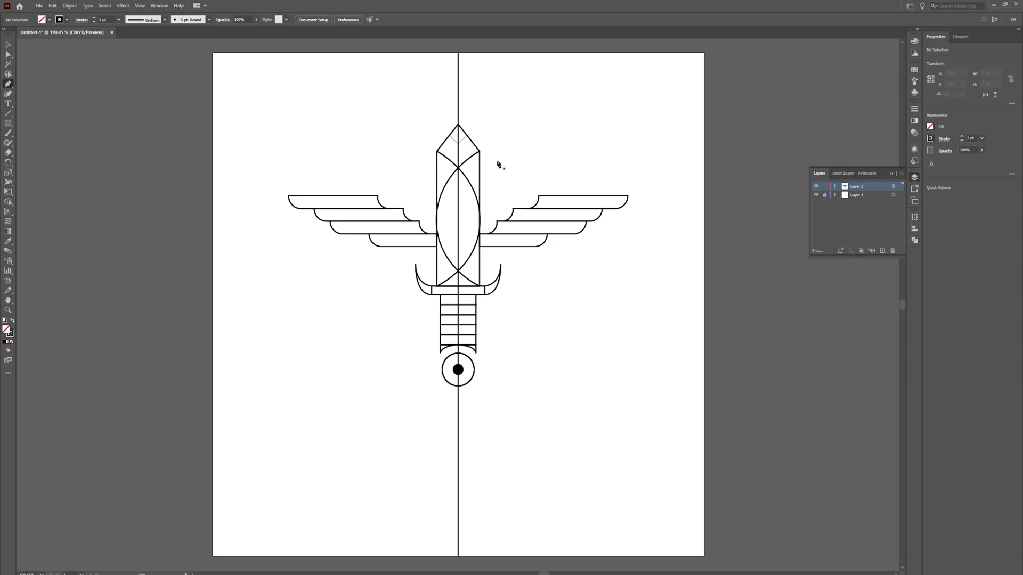
key("v")
key("p")
Step: Set the stroke weight of the mirrored crossing curves inside the blade to 6 pt
key("v")
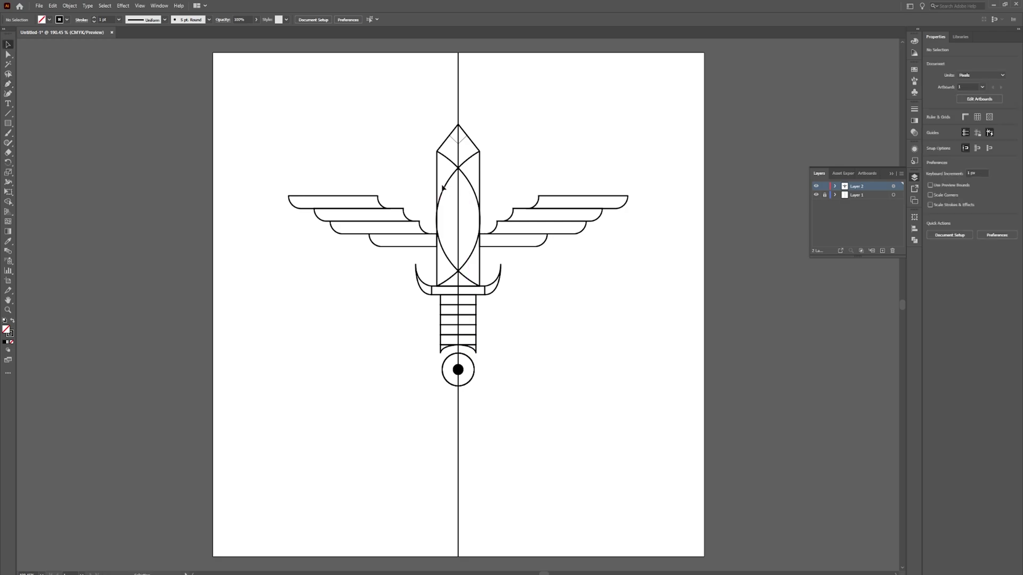
left_click(443, 187)
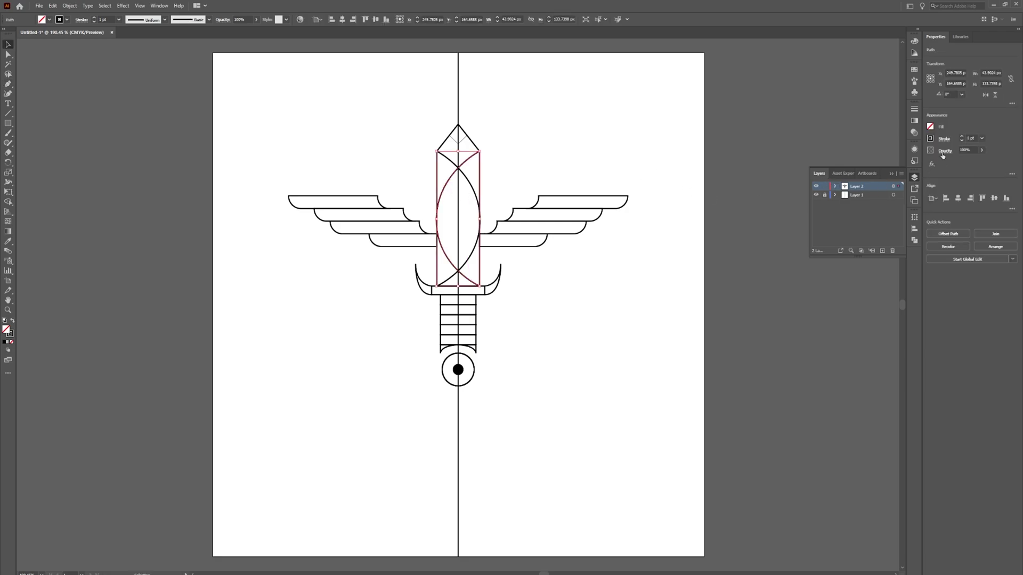
left_click(963, 136)
left_click(964, 137)
left_click(963, 137)
left_click(963, 137)
left_click(963, 137)
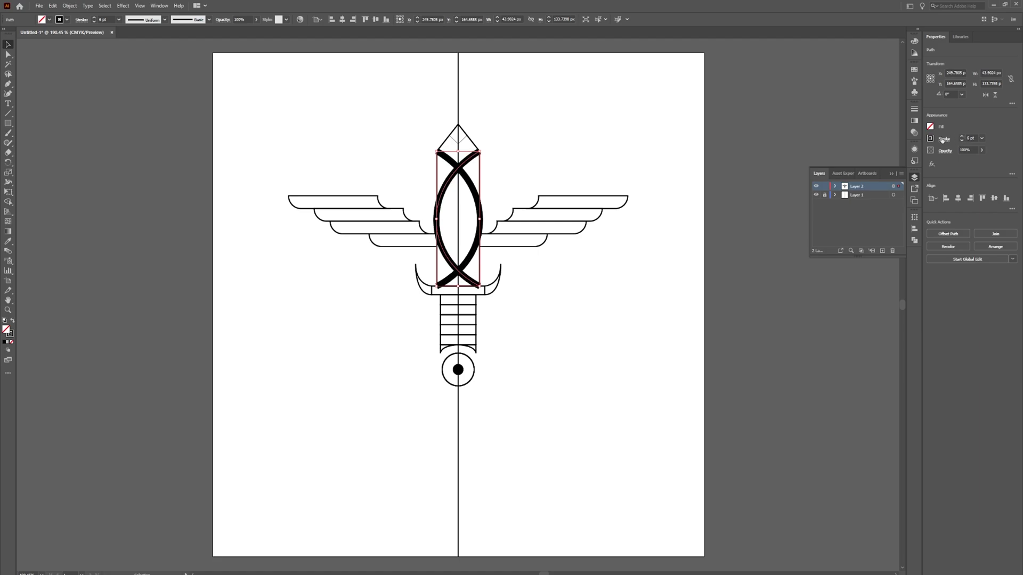
Step: Give the blade curves a round cap, round corners and the lens-shaped width profile that tapers at both ends
left_click(942, 139)
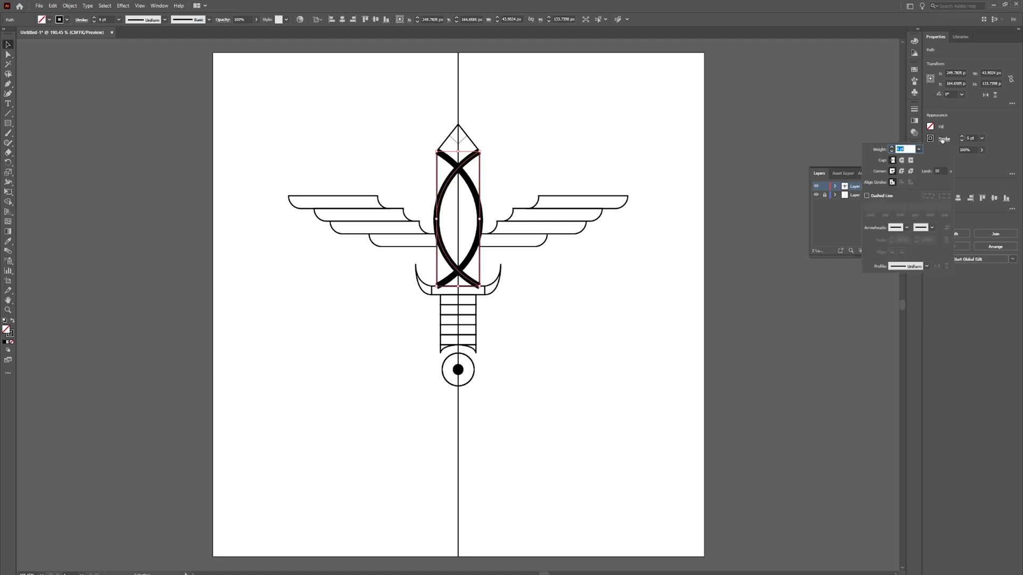
left_click(902, 160)
left_click(902, 171)
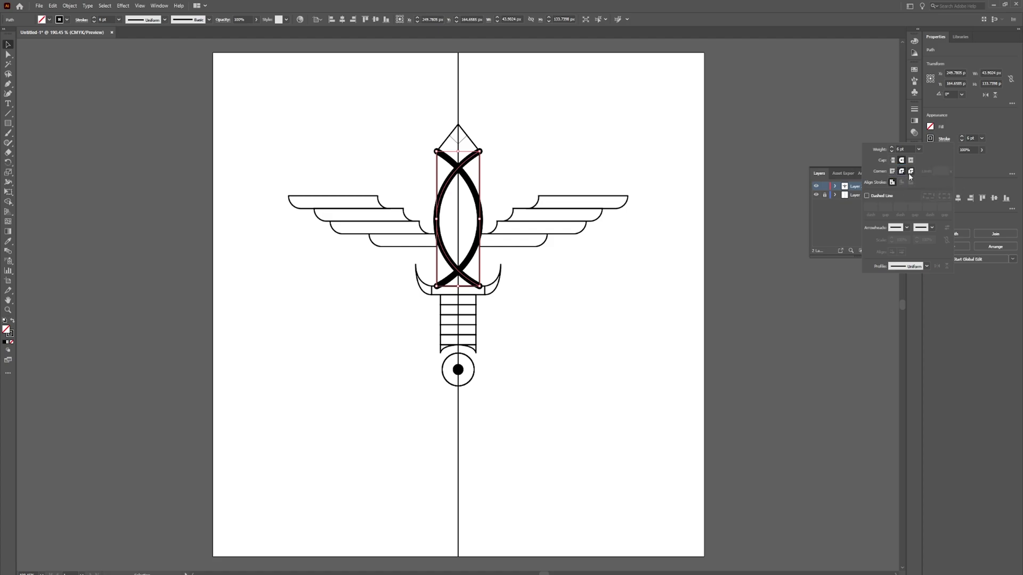
left_click(912, 266)
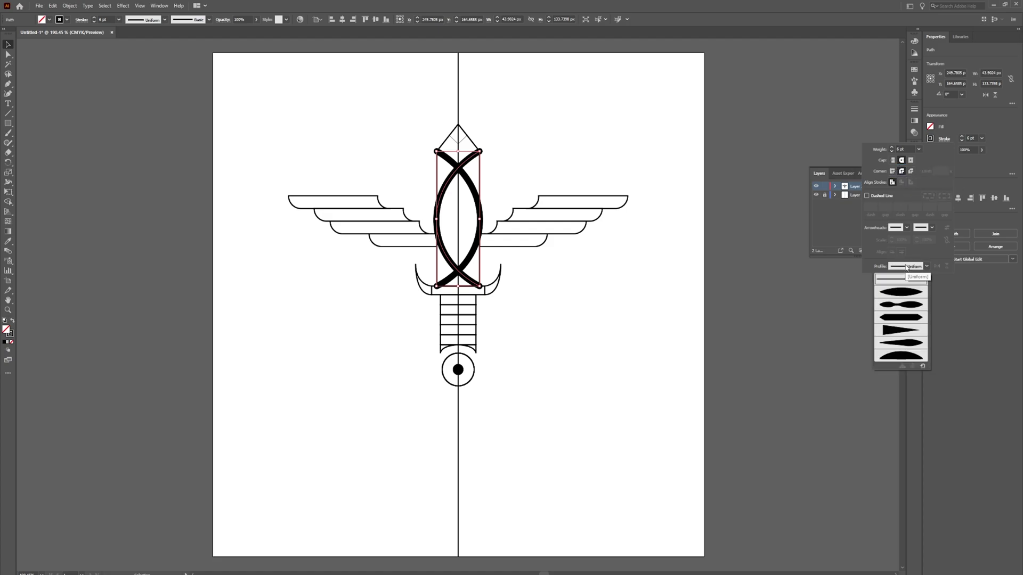
left_click(900, 292)
left_click(632, 293)
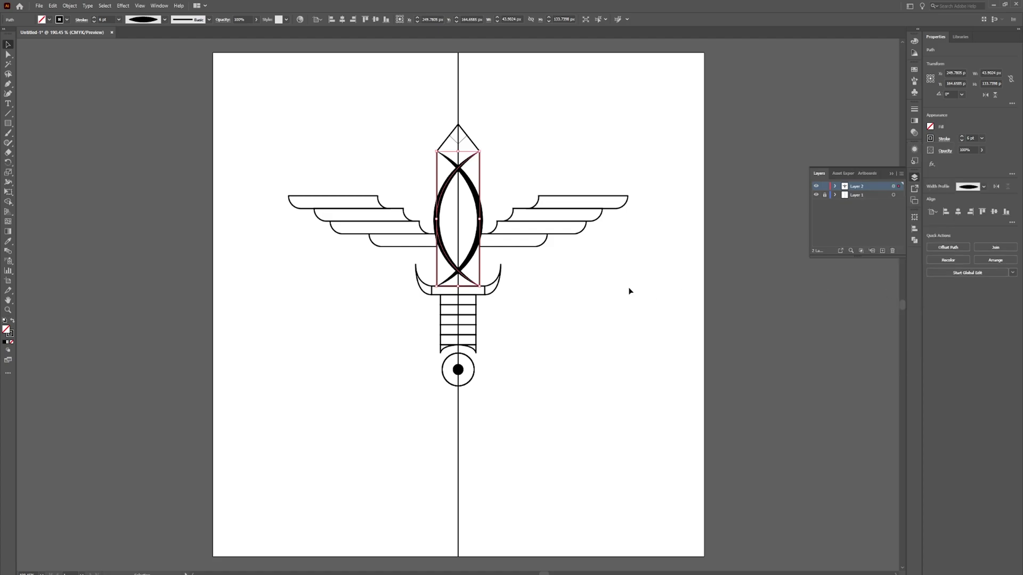
left_click(536, 152)
left_click(463, 141)
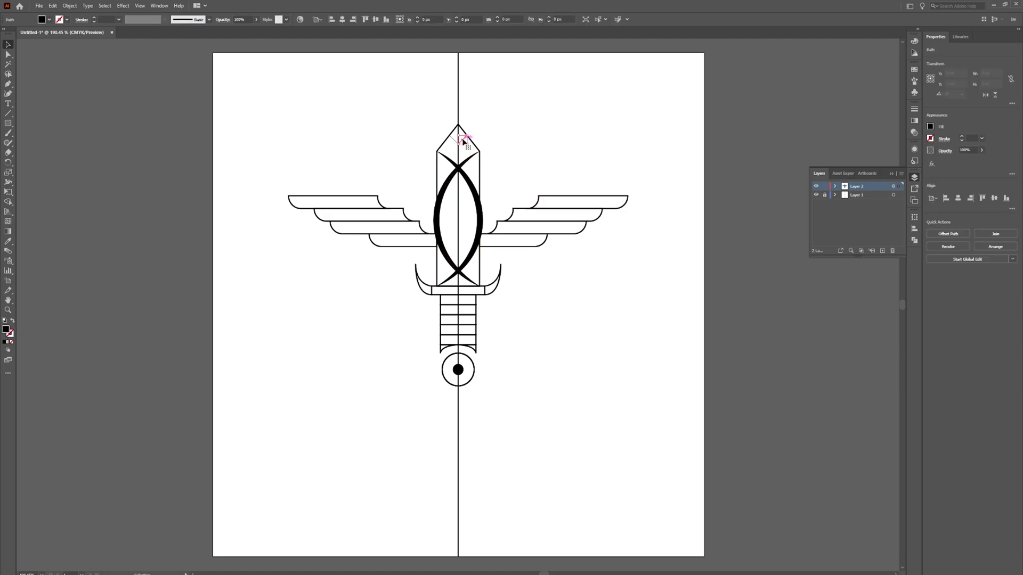
left_click(480, 181)
left_click(593, 191)
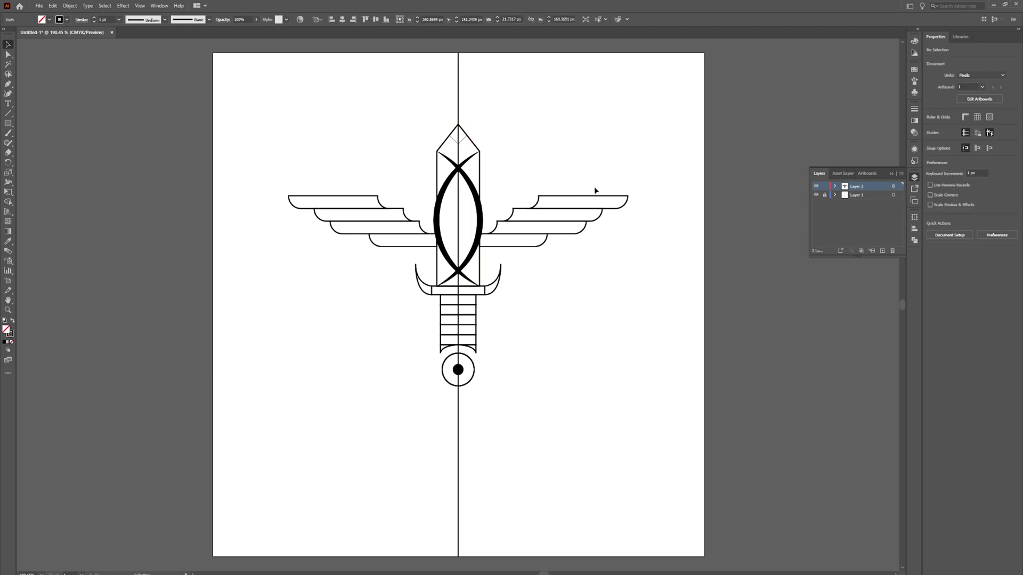
Step: Draw a shallow curve from the top feather's outer tip to the inner end of its lower edge
key("p")
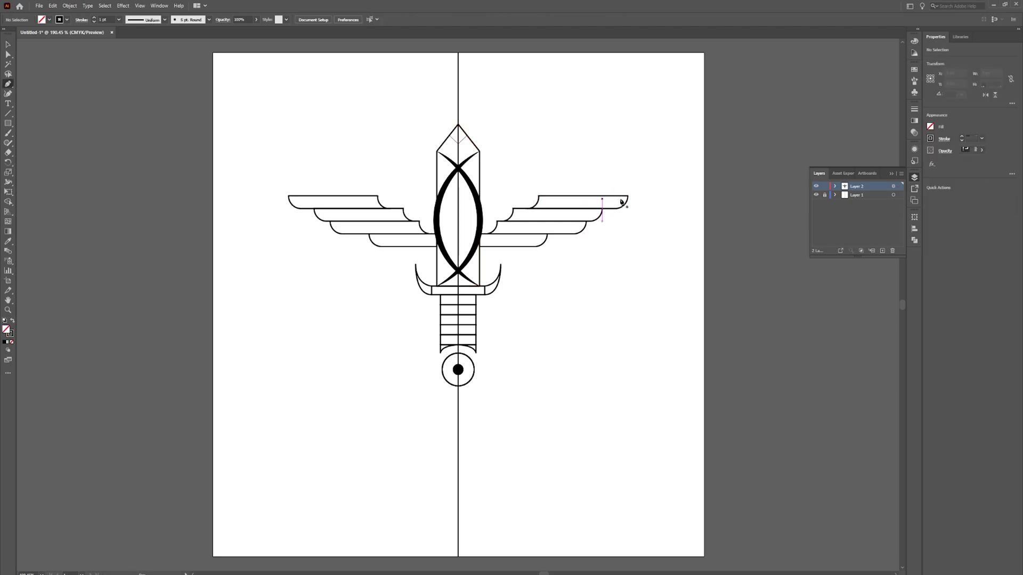
left_click(628, 197)
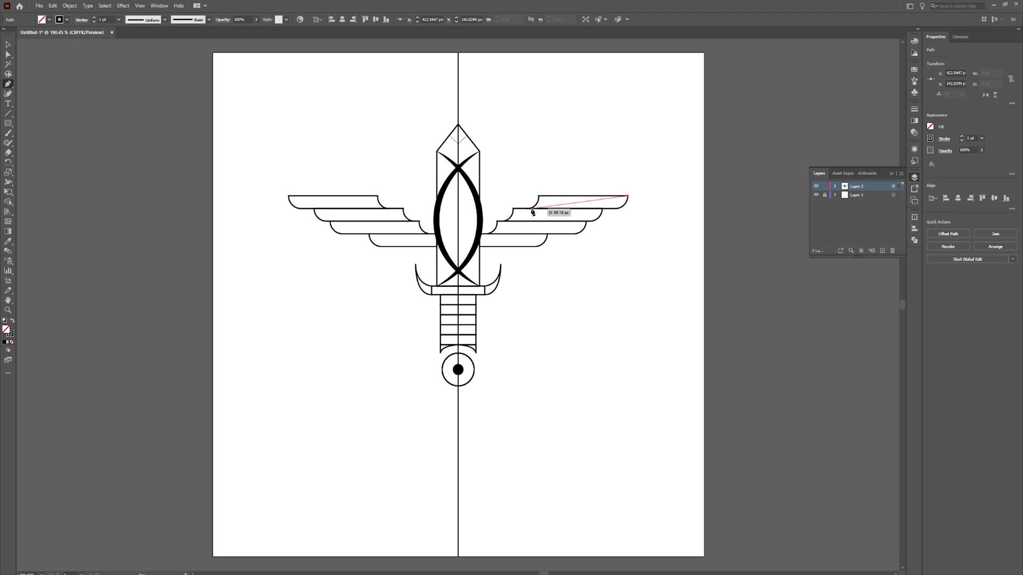
left_click(447, 207)
left_click_drag(449, 208, 534, 208)
Step: Ungroup the wing's feathers and group the top feather together with its inner curve
key("v")
left_click(648, 207)
left_click(625, 205)
left_click(635, 207)
right_click(619, 208)
left_click(631, 267)
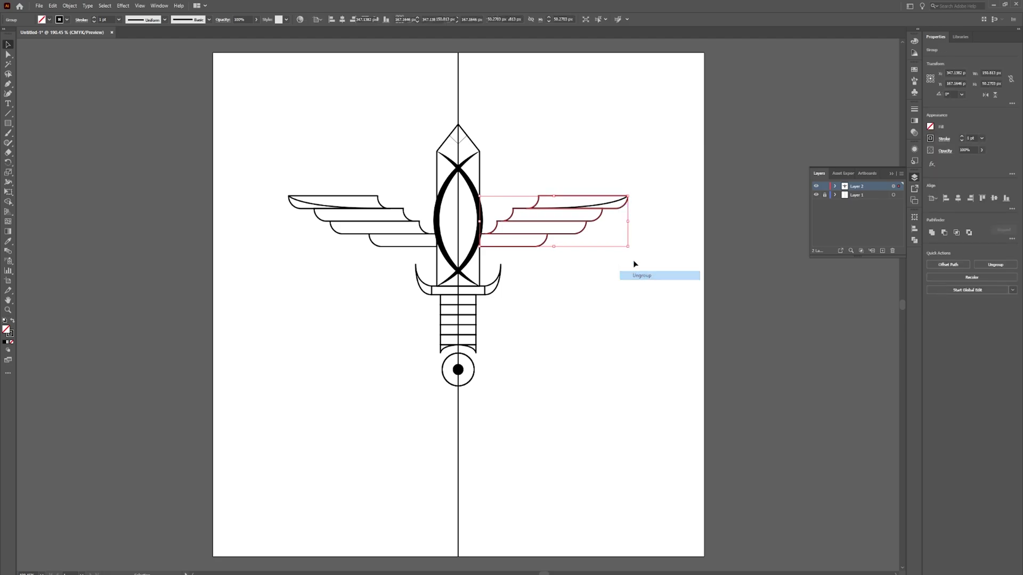
left_click_drag(632, 202, 611, 189)
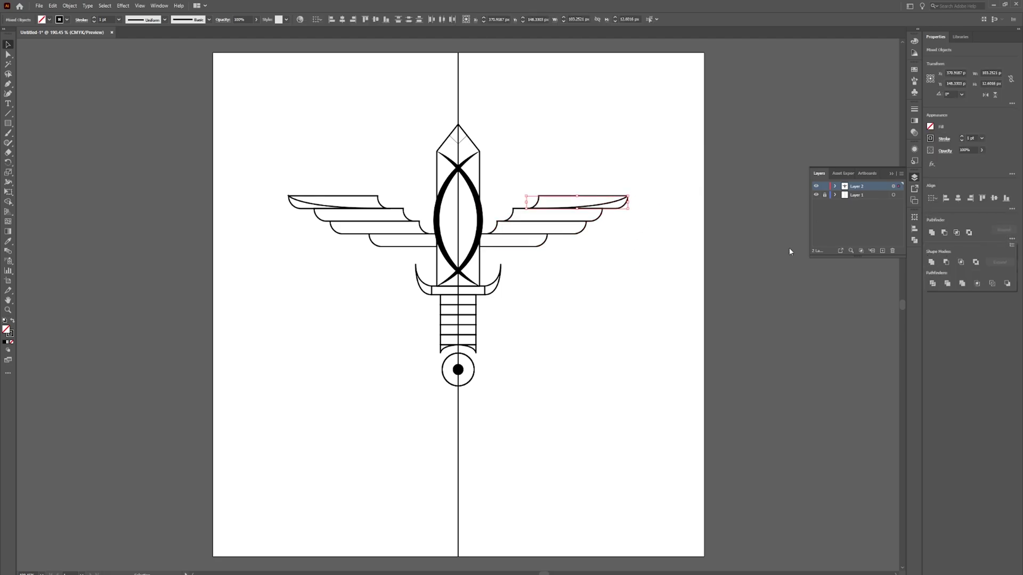
left_click(665, 229)
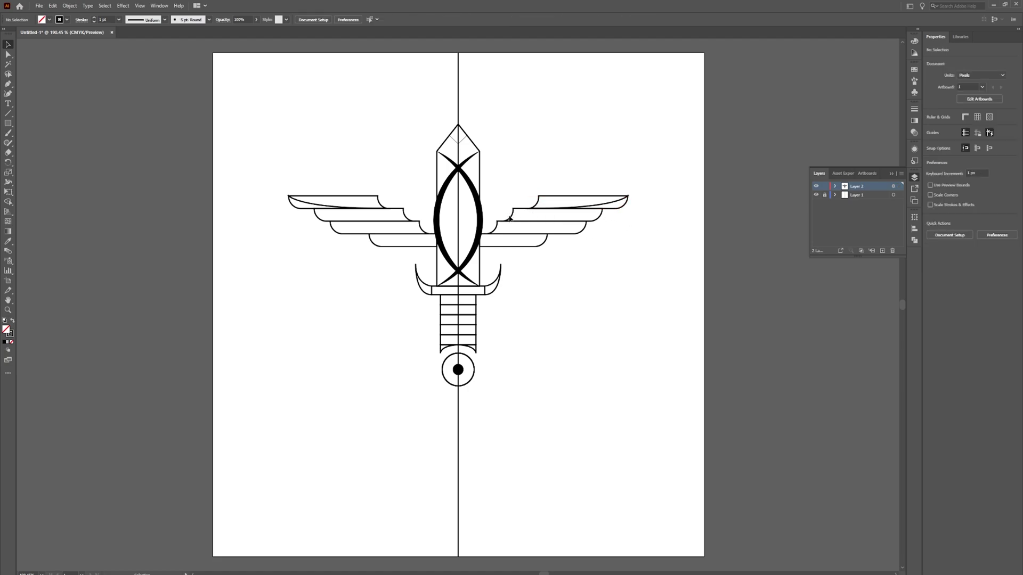
Step: Delete the three plain lower feathers and replace them with three copies of the detailed top feather stacked directly beneath it
left_click_drag(530, 246, 532, 251)
key("Delete")
left_click_drag(592, 157, 650, 238)
left_click_drag(594, 215, 598, 248)
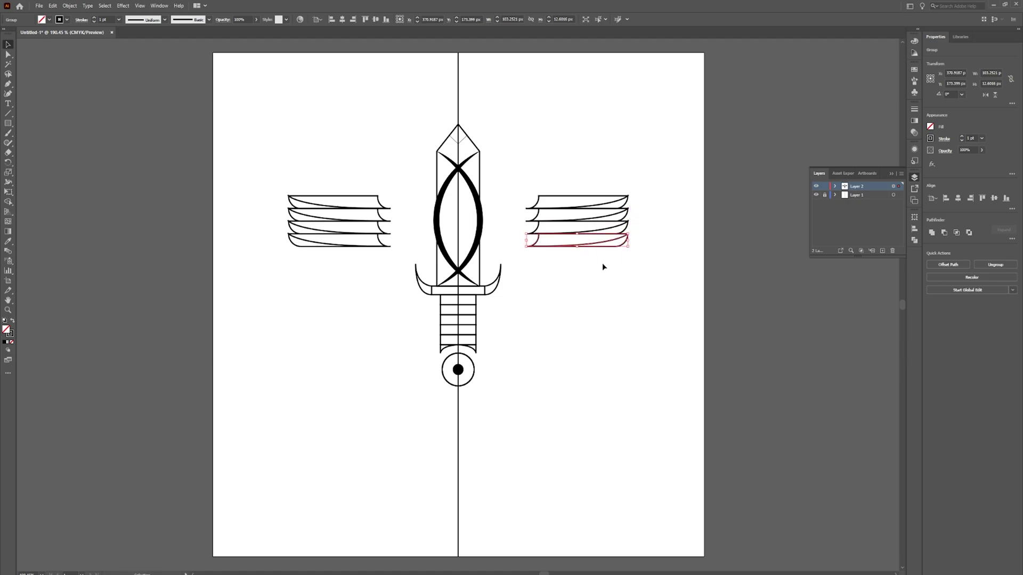
Step: Stagger the four stacked feathers horizontally so each upper one reaches farther out and the lowest one meets the blade's edge
left_click(641, 223)
left_click(613, 215)
left_click(616, 266)
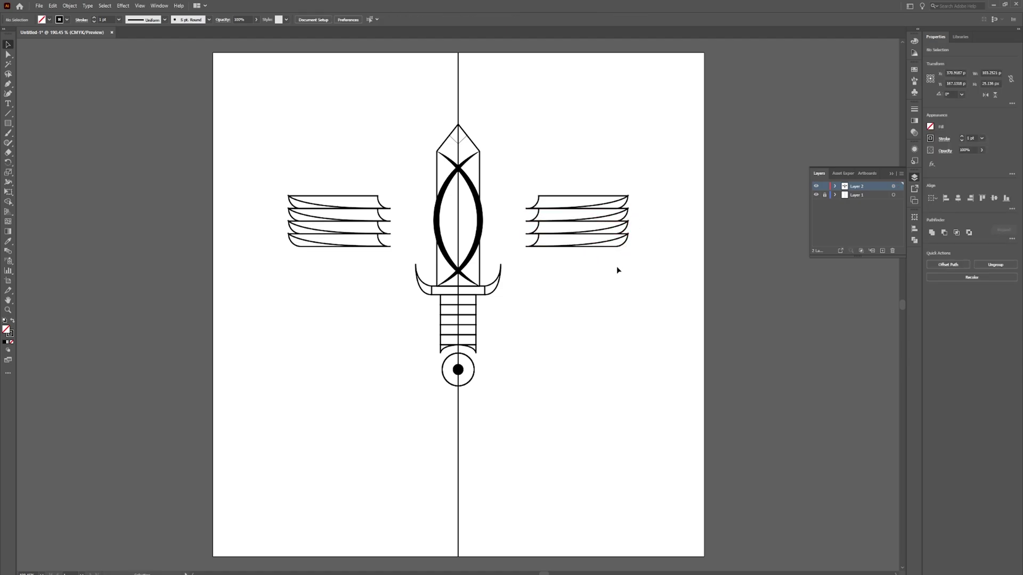
left_click(587, 222)
left_click_drag(587, 222, 560, 223)
left_click_drag(567, 262, 536, 235)
left_click_drag(543, 273, 618, 168)
left_click_drag(609, 211, 634, 212)
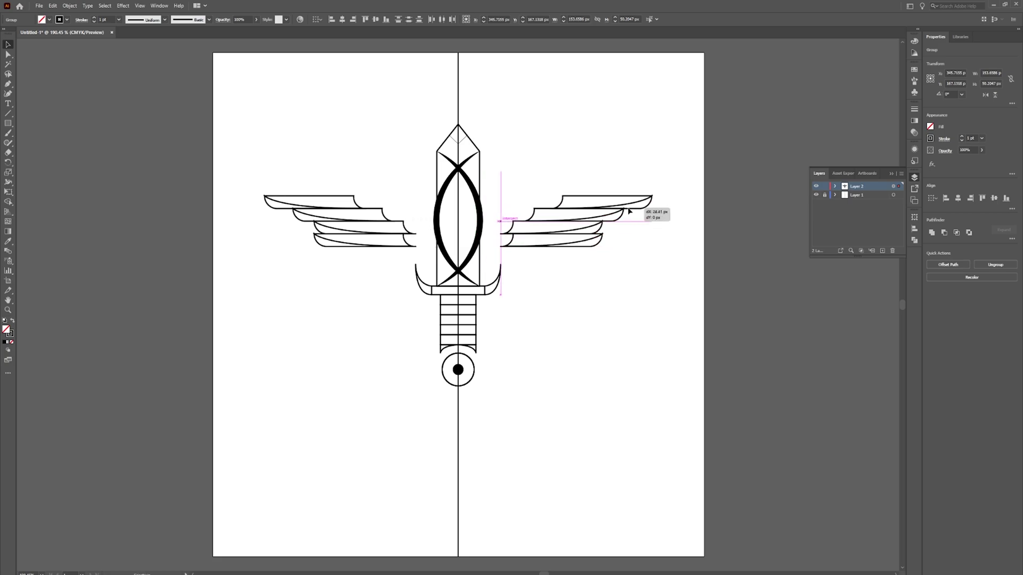
left_click(523, 265)
left_click(548, 246)
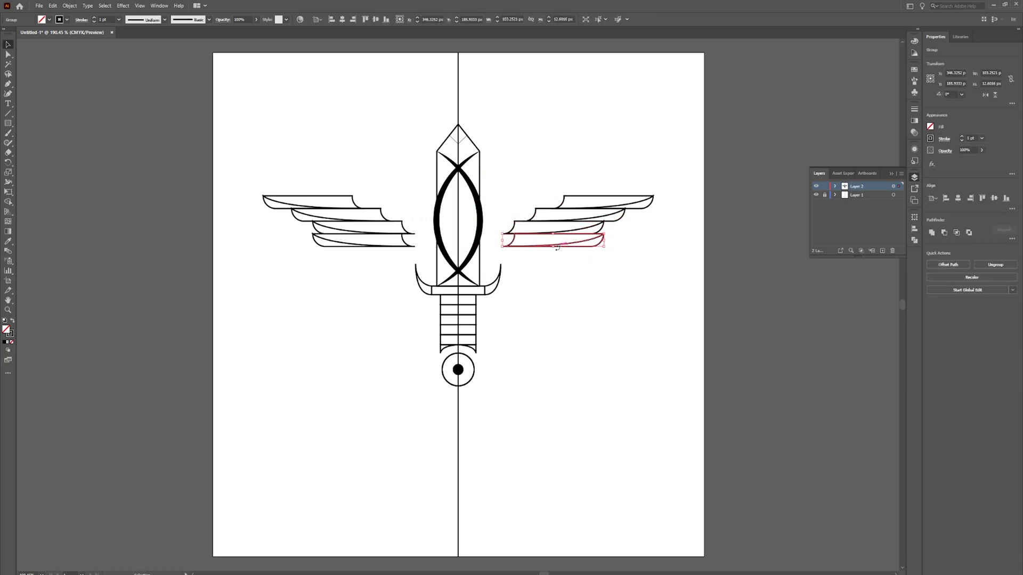
left_click_drag(566, 244, 544, 251)
left_click(573, 260)
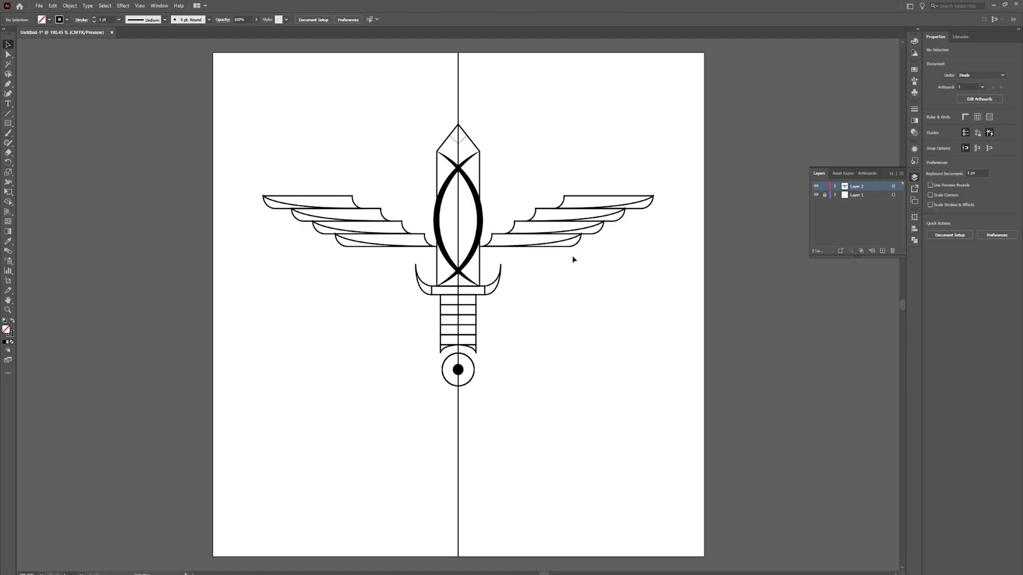
Step: Delete Layer 1 together with the vertical centre line it contains
left_click(644, 209)
left_click(603, 257)
left_click(856, 196)
left_click(893, 251)
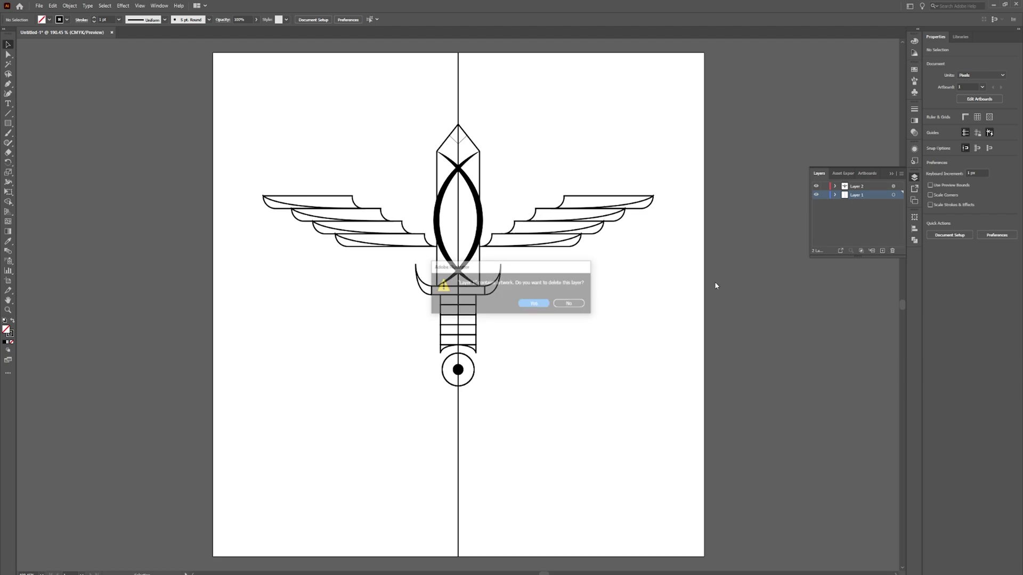
left_click(534, 305)
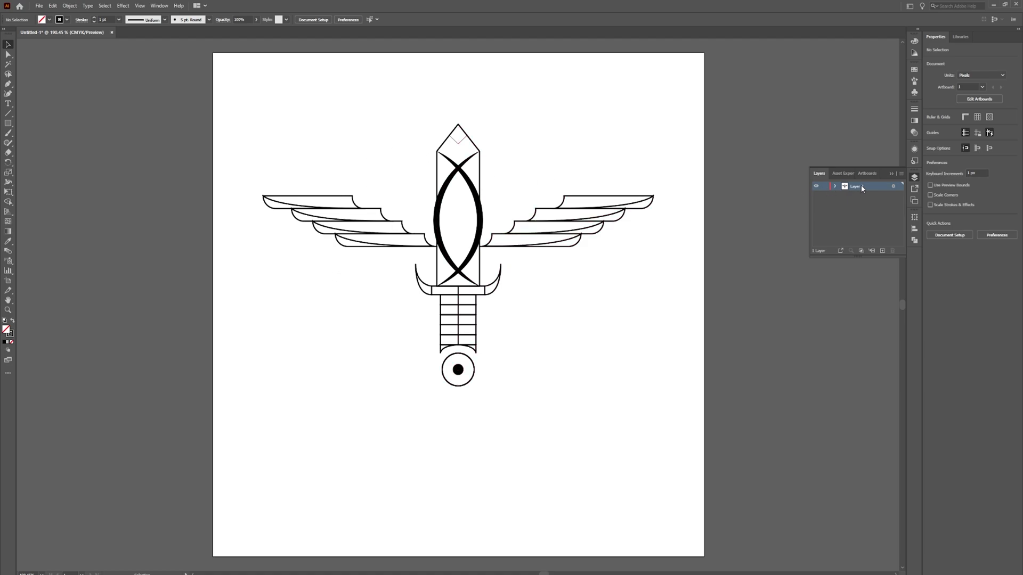
Step: Target all artwork on Layer 2 and expand its appearance to turn the live mirrored half into real paths
left_click(893, 188)
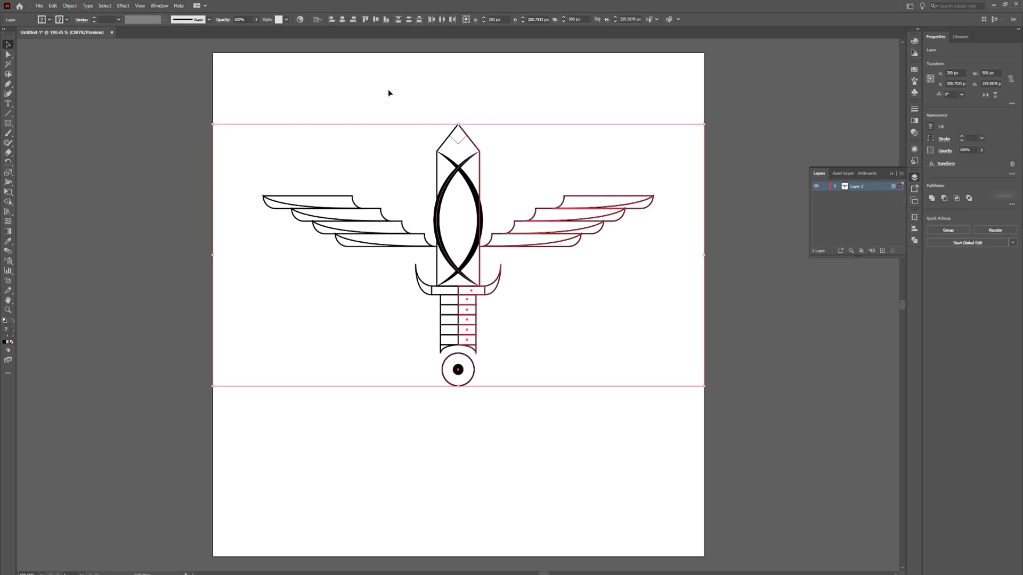
left_click(70, 5)
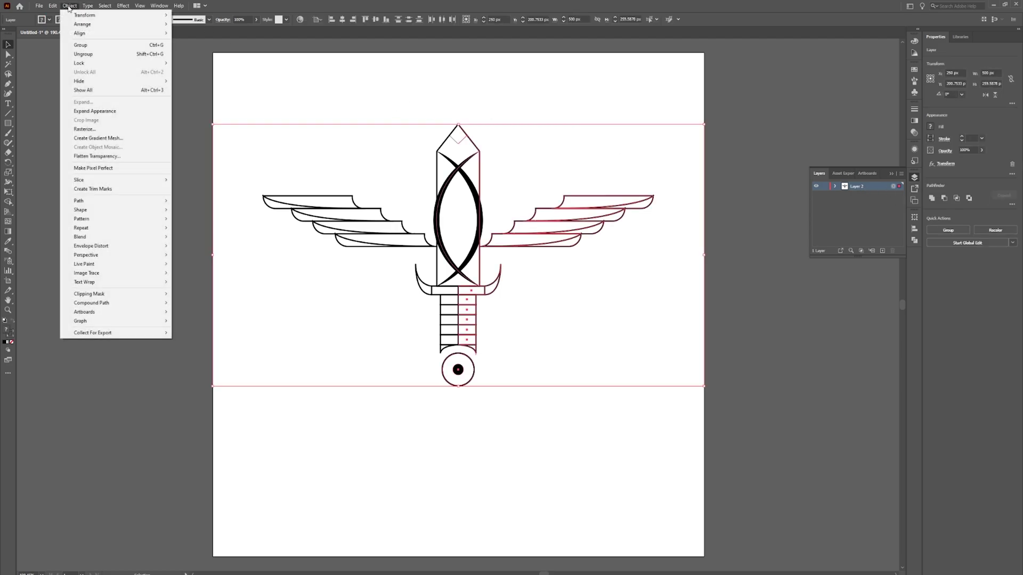
left_click(86, 112)
left_click(344, 171)
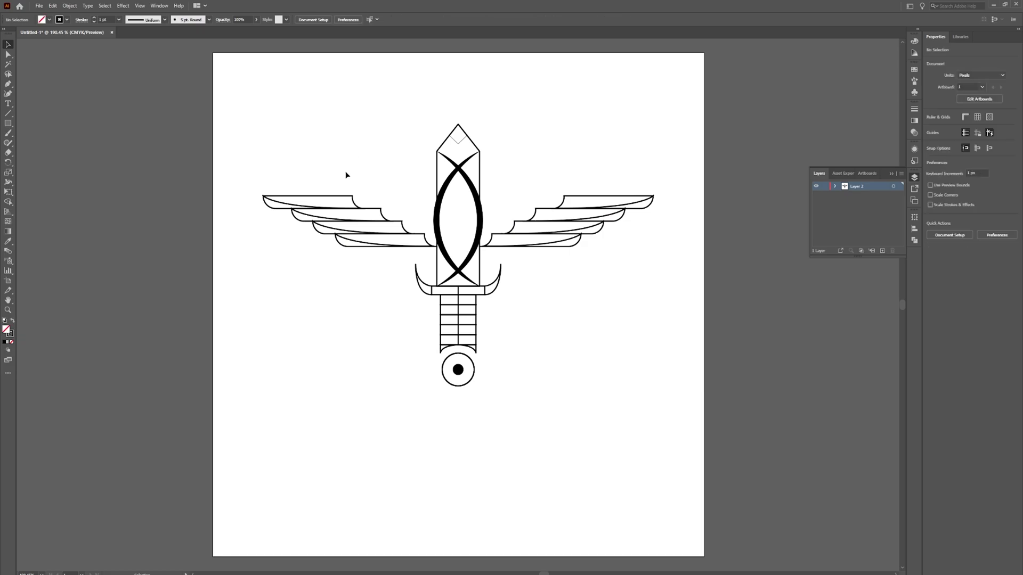
left_click(314, 203)
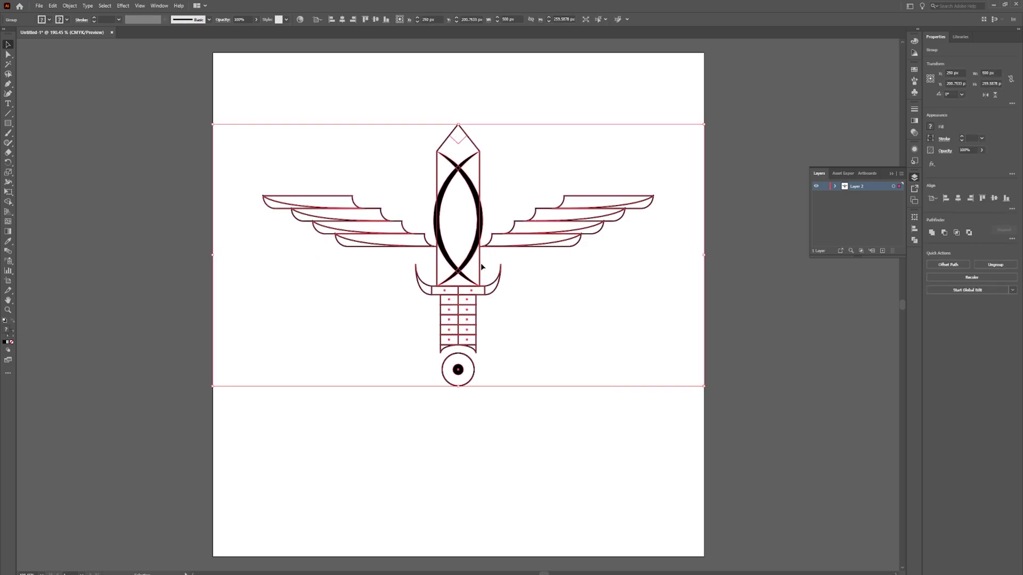
left_click(535, 158)
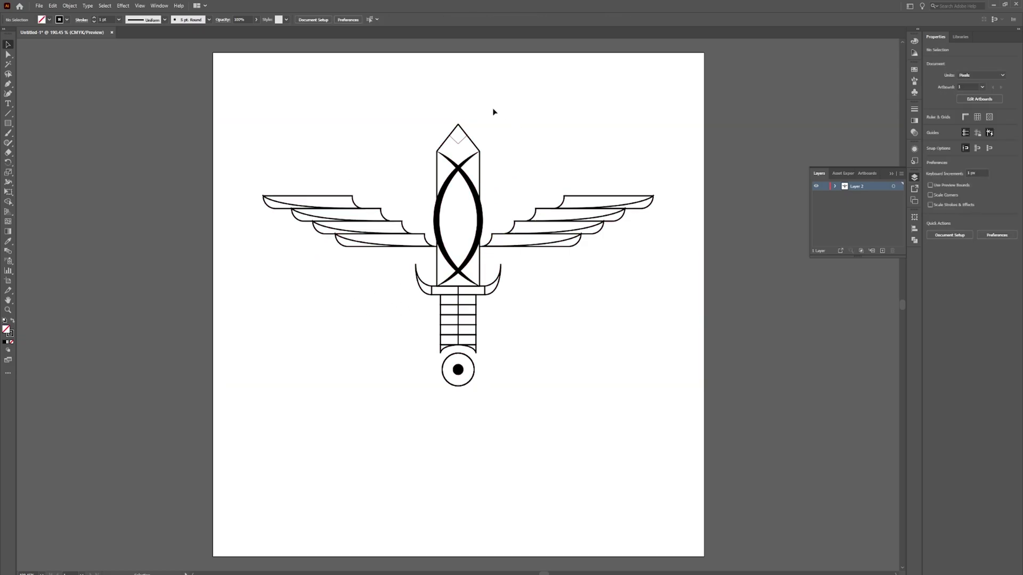
Step: Examine the line joints at the blade's tip and shoulder and the ends of the tapered curves close up
key("z")
left_click(440, 118)
left_click_drag(462, 118, 509, 180)
left_click_drag(474, 134, 538, 214)
left_click_drag(450, 115, 475, 143)
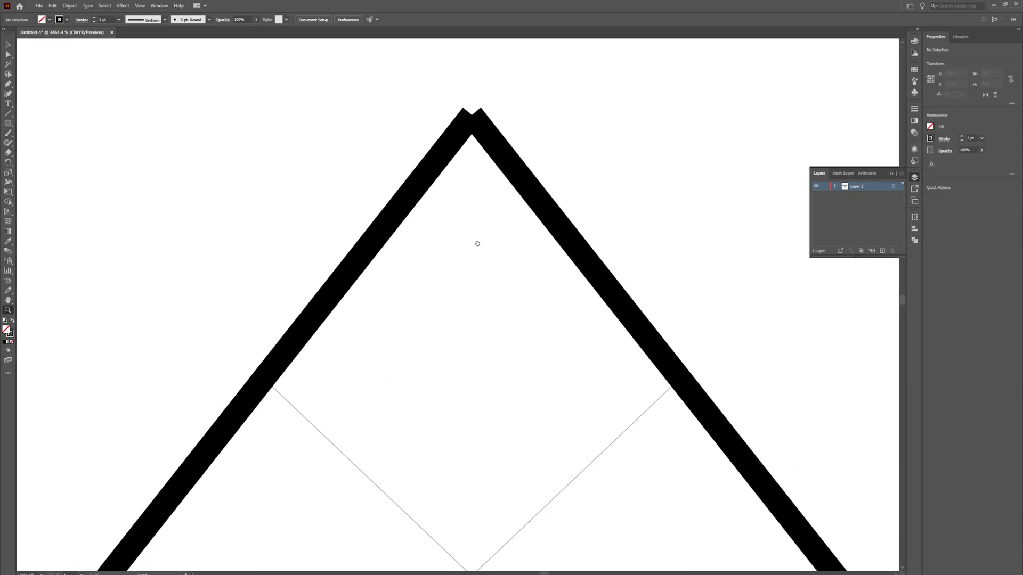
scroll(478, 258, "down", 10)
left_click_drag(192, 349, 487, 189)
left_click(452, 213, "alt")
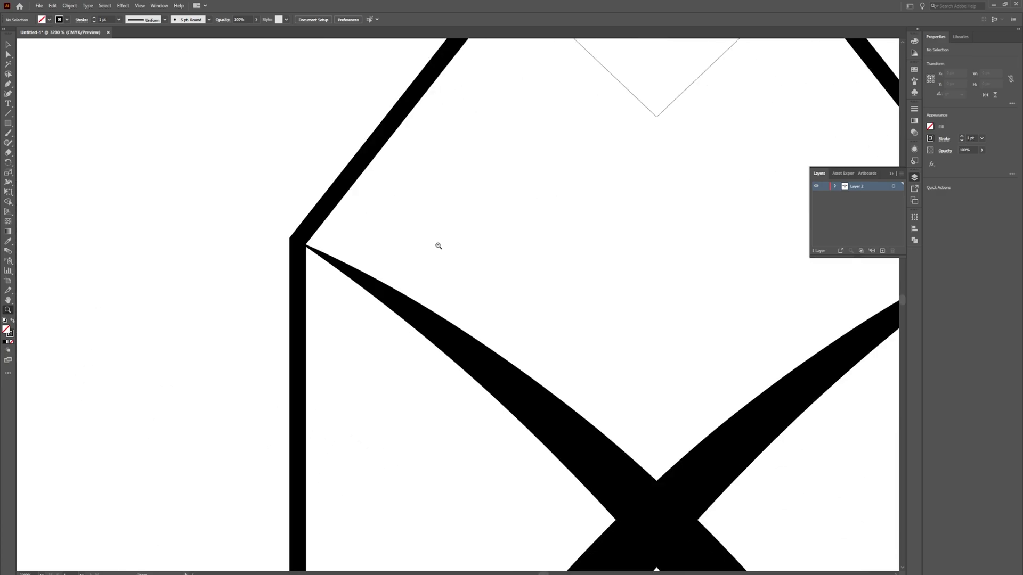
left_click(425, 289, "alt")
left_click(421, 302, "alt")
left_click(422, 304, "alt")
left_click(423, 306, "alt")
left_click(423, 306, "alt")
left_click(423, 306, "alt")
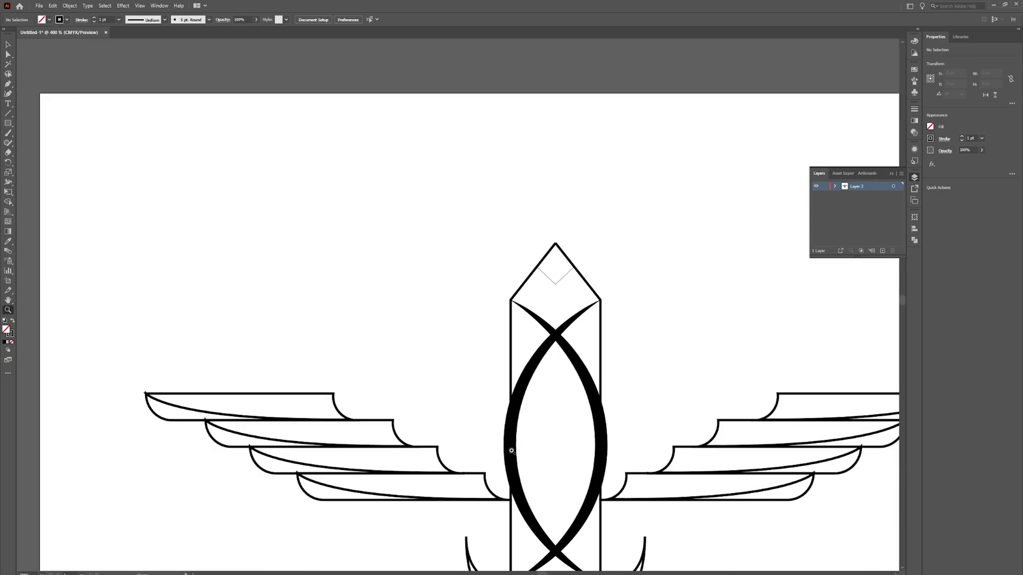
left_click_drag(524, 337, 465, 197)
Step: Ungroup the expanded dagger and nudge its right half 4 px to the right
key("v")
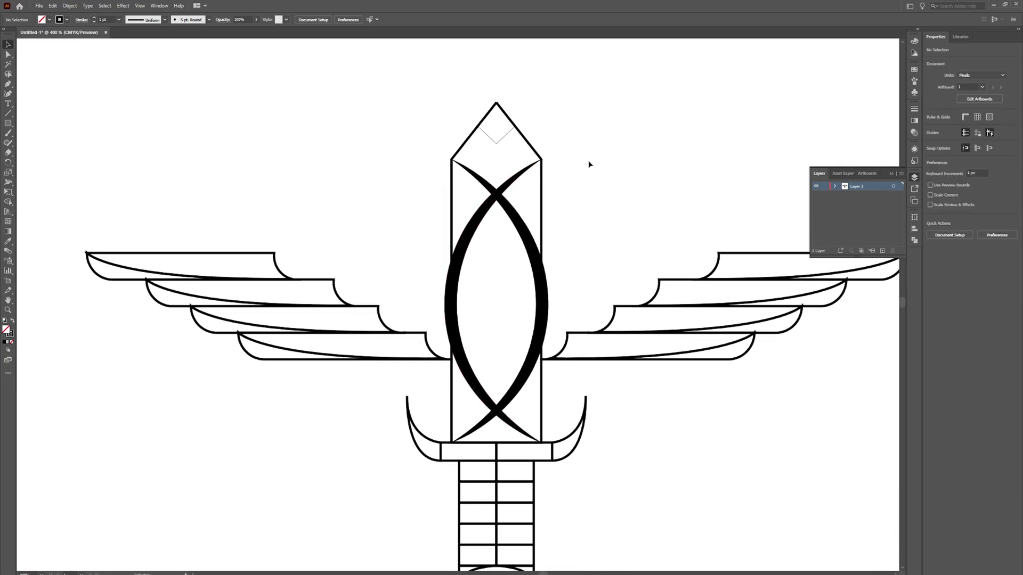
left_click(531, 146)
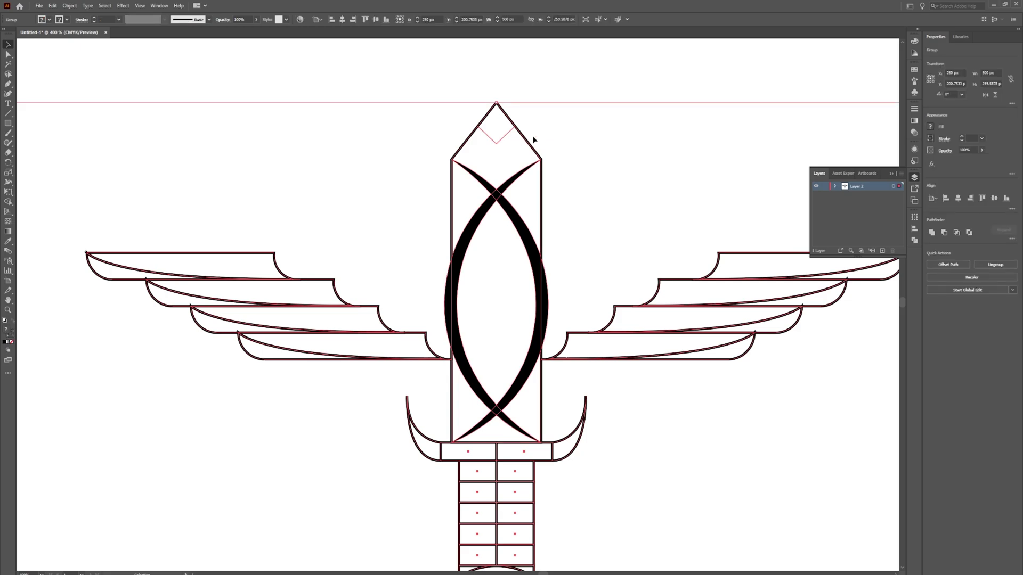
right_click(528, 147)
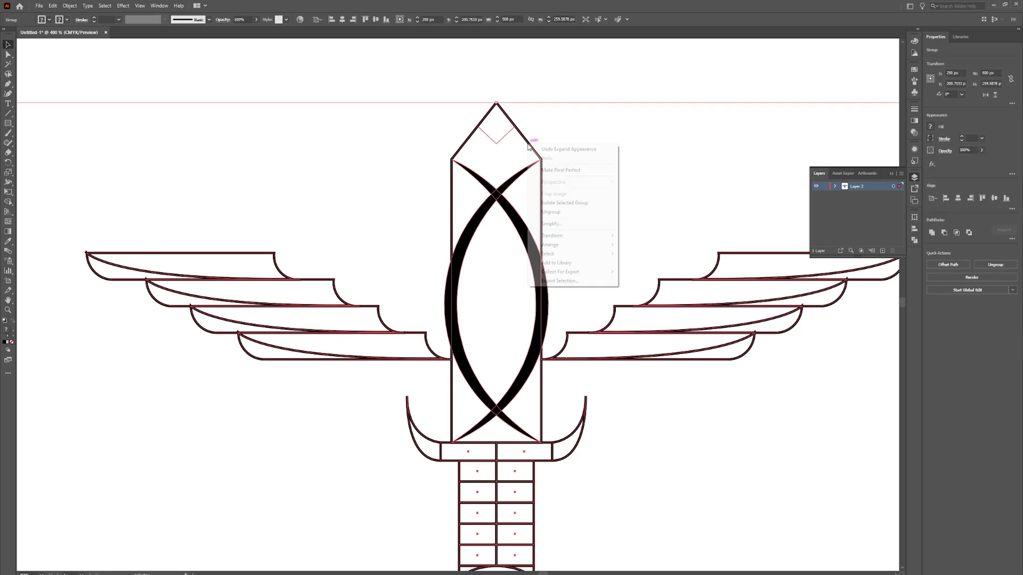
left_click(553, 212)
left_click(533, 70)
left_click(521, 132)
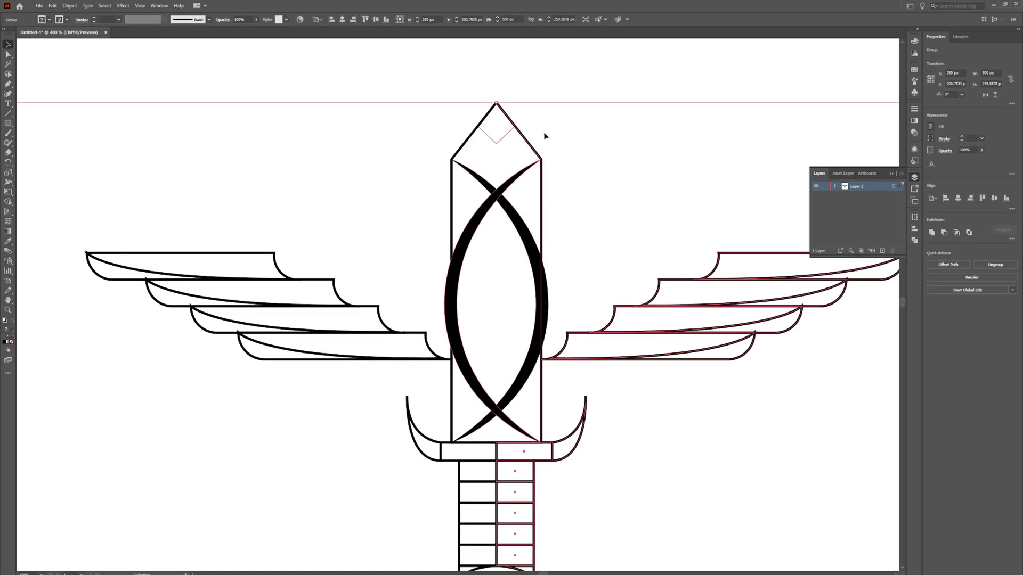
key("Right")
key("Right")
key("Right")
key("Right")
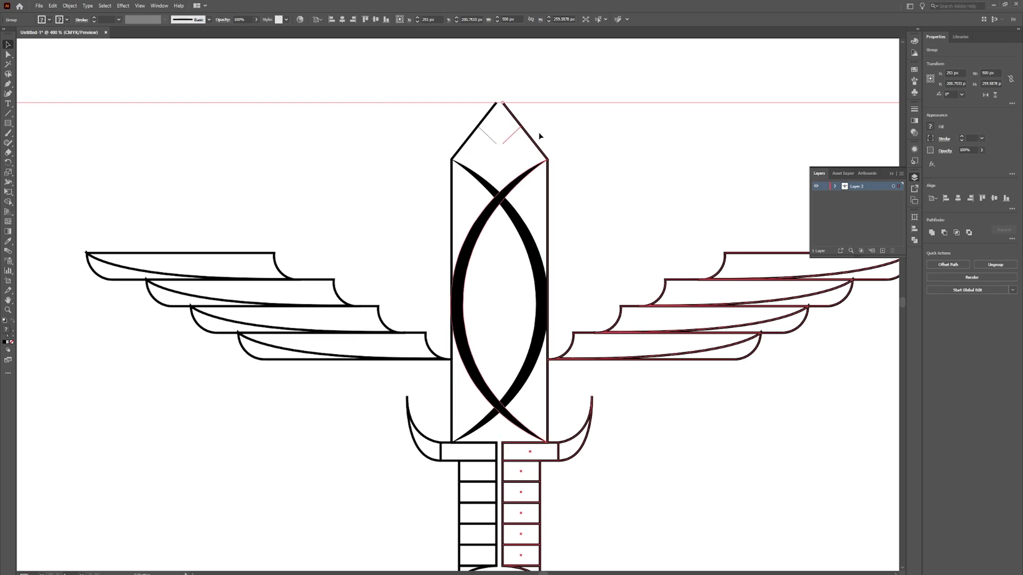
left_click(545, 132)
Step: Extend the inner edge of the left crossguard rectangle across the central gap so it overlaps the right rectangle
scroll(546, 138, "down", 5)
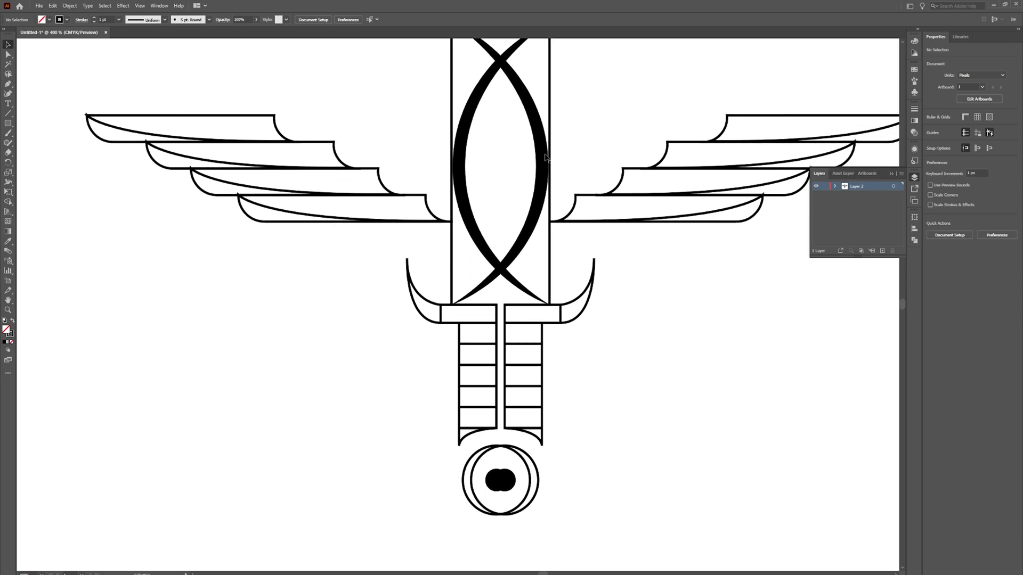
scroll(546, 146, "down", 1)
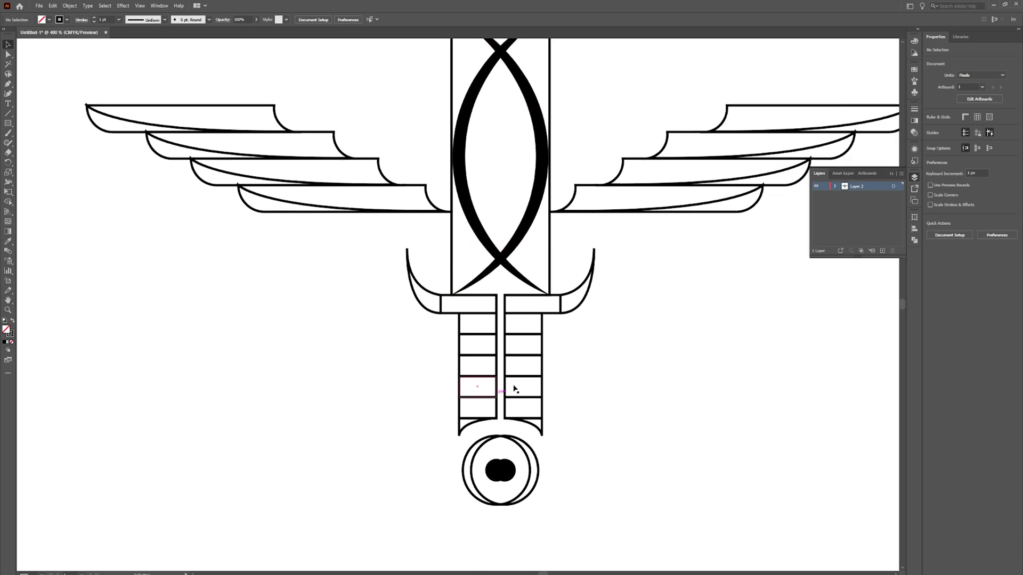
key("a")
left_click(497, 304)
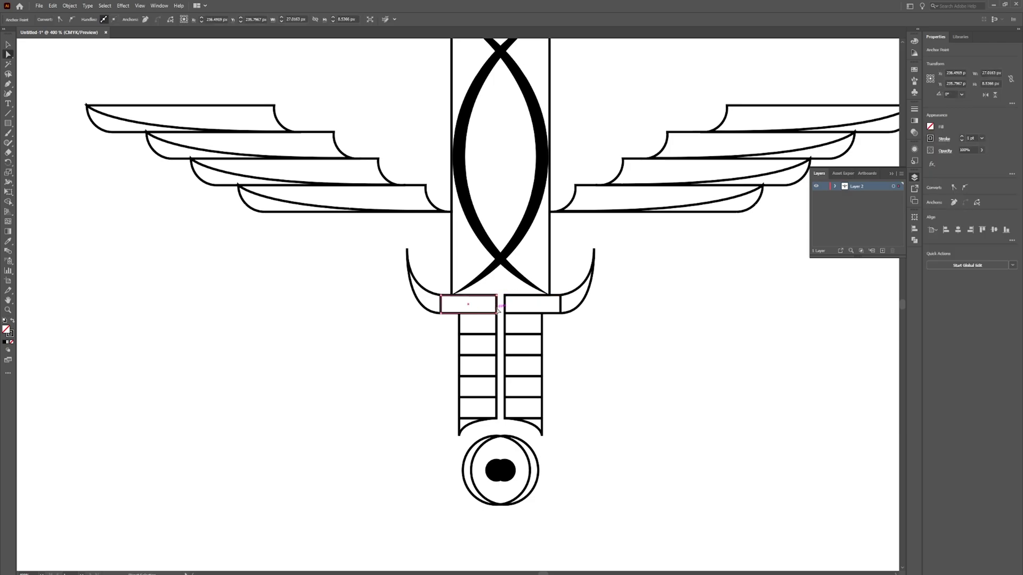
key("v")
left_click_drag(496, 304, 511, 304)
left_click(485, 329)
Step: Isolate the left half and extend its five grip rectangles across the central gap so they overlap the right half
left_click(497, 331)
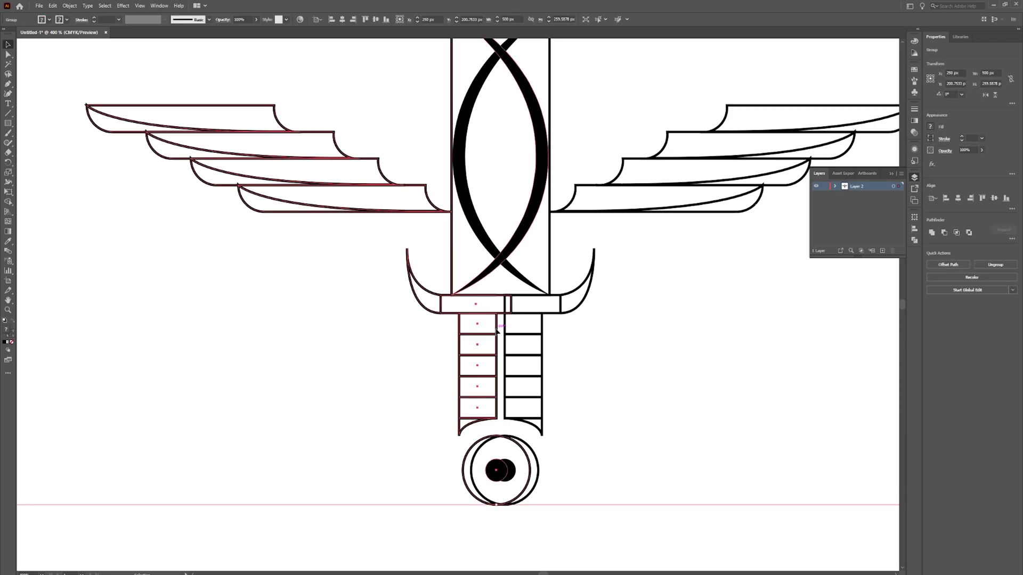
double_click(498, 325)
left_click_drag(498, 324, 512, 411)
left_click(499, 349)
left_click(498, 385)
left_click(496, 412)
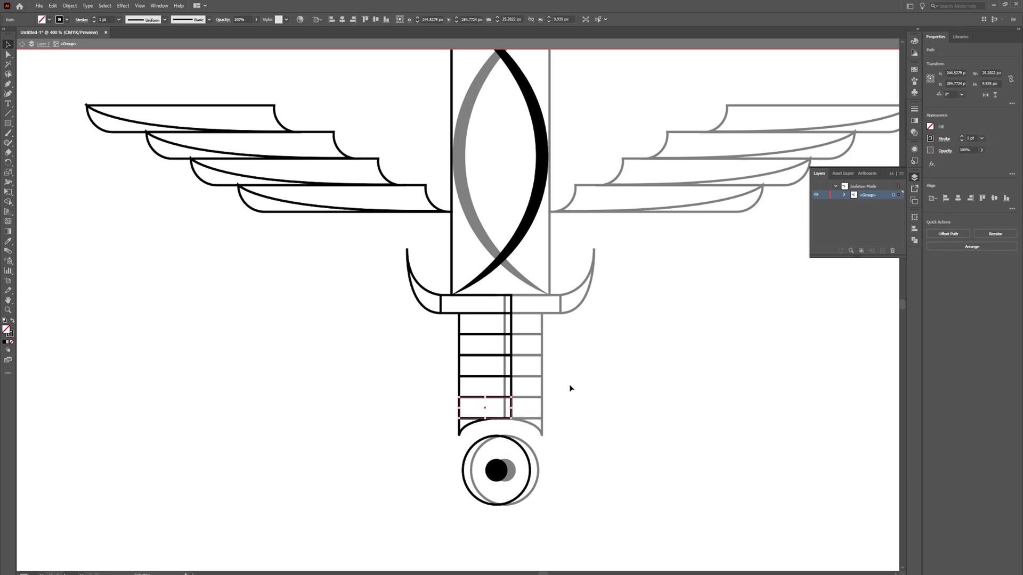
double_click(579, 394)
Step: Move the inner ends of the two thin chevron lines inside the blade tip together at the blade's centre
scroll(574, 395, "up", 3)
scroll(575, 395, "up", 5)
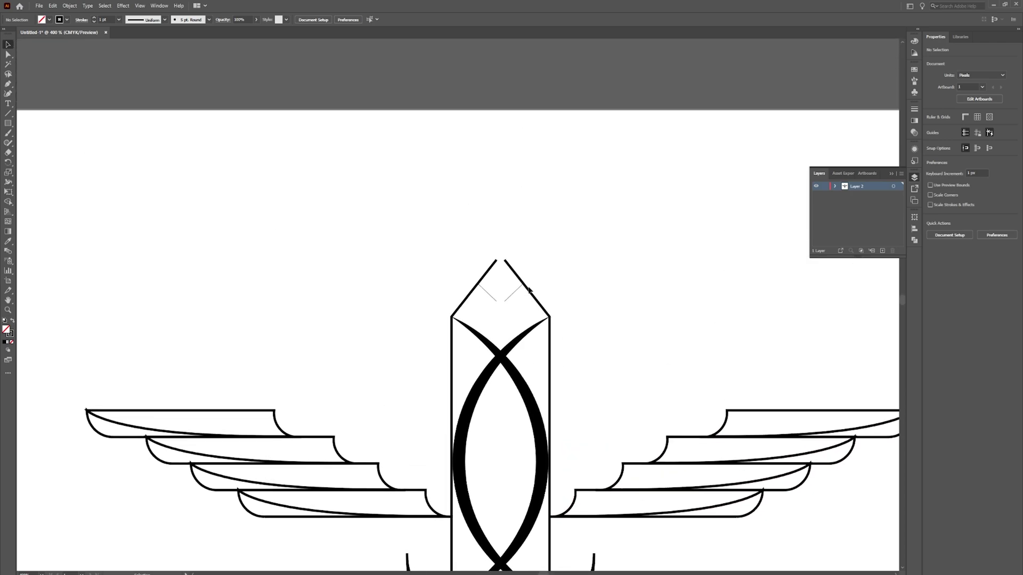
key("a")
left_click(497, 302)
left_click_drag(499, 305, 501, 307)
left_click(483, 264)
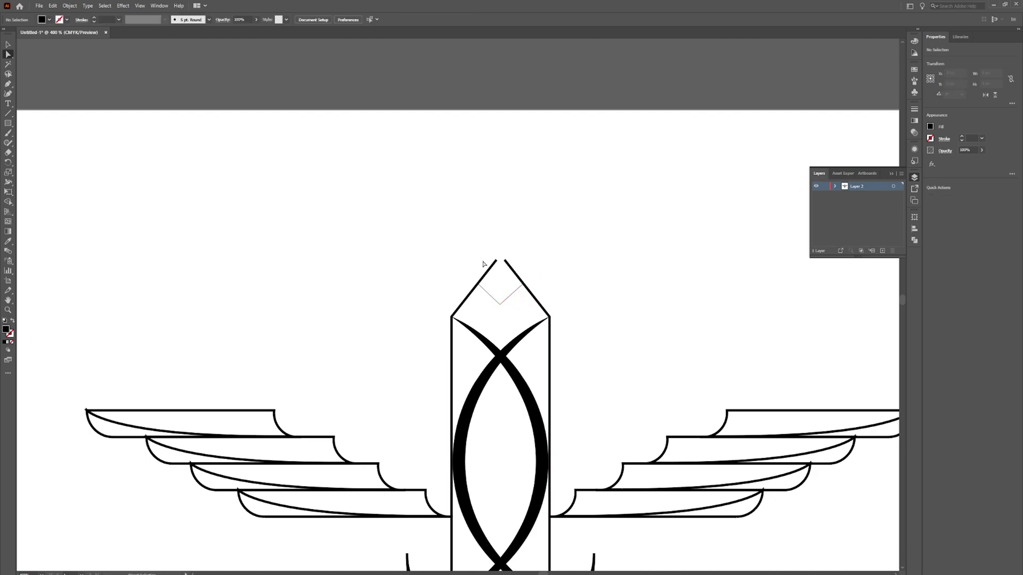
key("ctrl+z")
mouse_move(504, 305)
left_mouse_down()
mouse_move(503, 297)
mouse_move(502, 310)
left_mouse_up()
left_click(536, 274)
key("ctrl+z")
left_click(501, 307)
left_click(545, 276)
Step: Bring the upper ends of the two blade edges together into one central point at the tip
left_click_drag(497, 261, 501, 257)
left_click(505, 261)
left_click(538, 242)
scroll(538, 244, "down", 1)
scroll(538, 244, "down", 1)
Step: Give the blade's outline strokes a projecting cap
left_click_drag(485, 221, 512, 243)
left_click(944, 139)
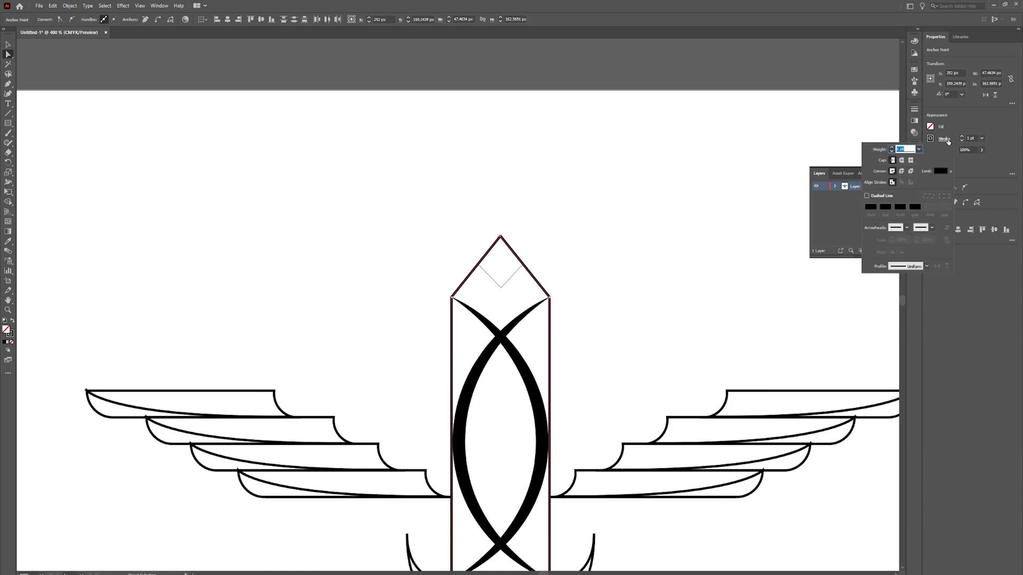
left_click(910, 162)
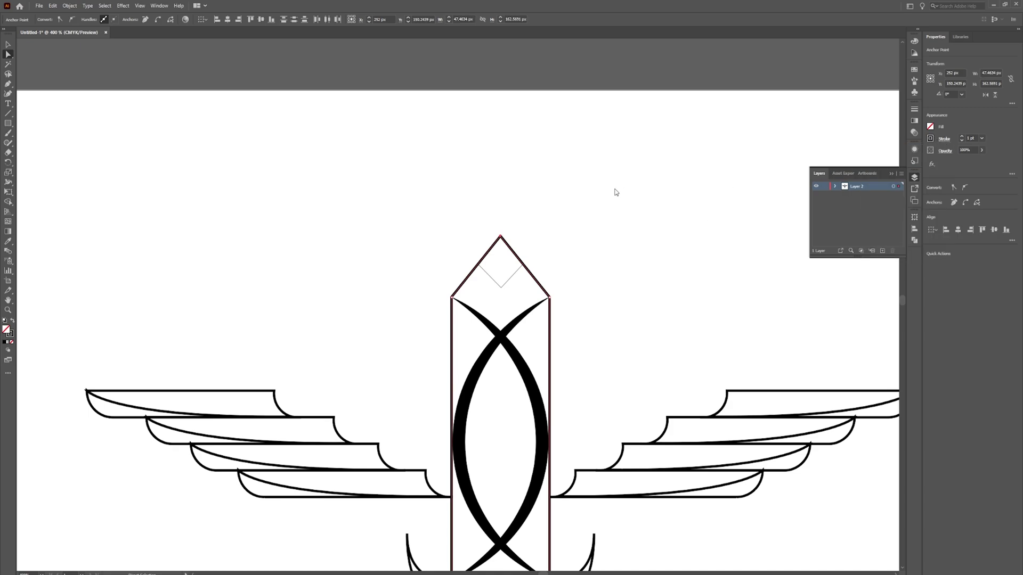
left_click(526, 232)
Step: Collapse the layer list and examine the complete winged dagger from blade tip to pommel
scroll(535, 225, "down", 5)
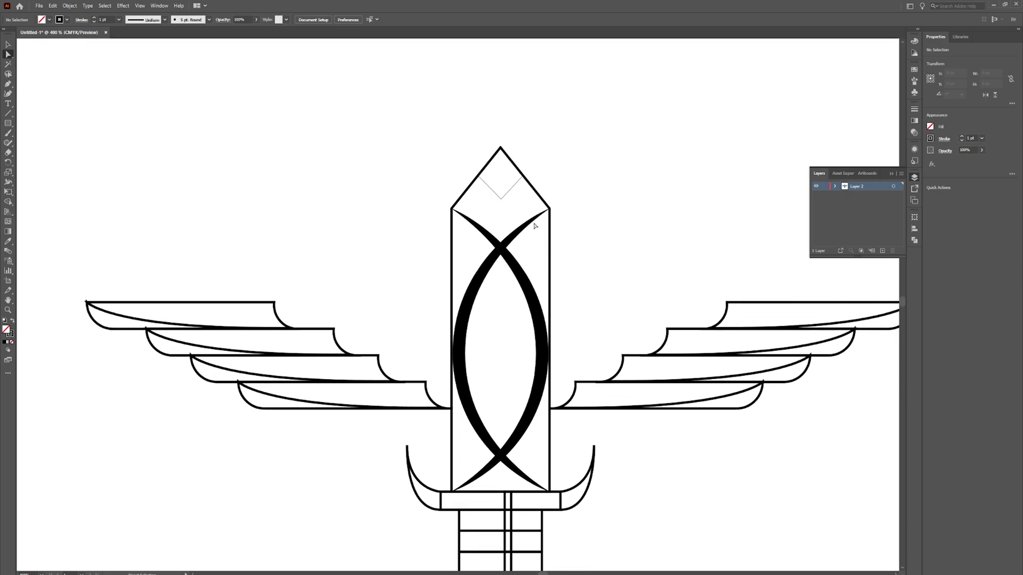
scroll(538, 229, "up", 2)
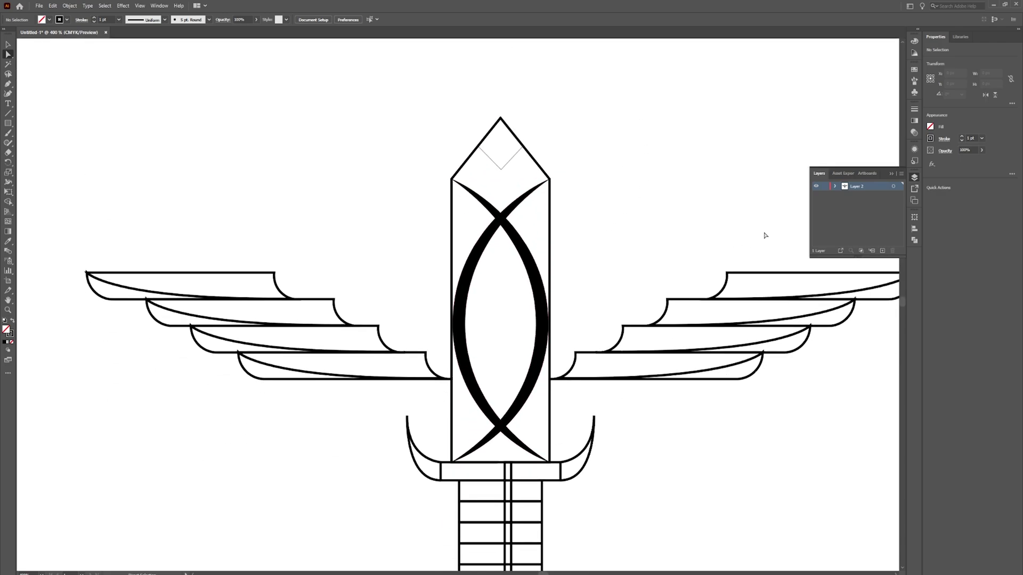
left_click(757, 377)
key("v")
left_click(749, 382)
scroll(657, 297, "up", 3)
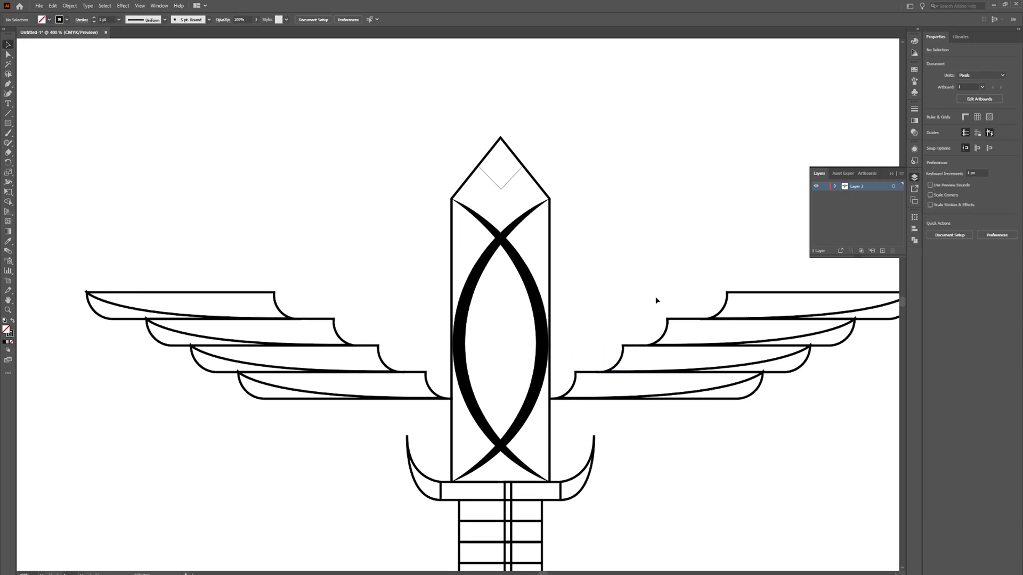
left_click(892, 174)
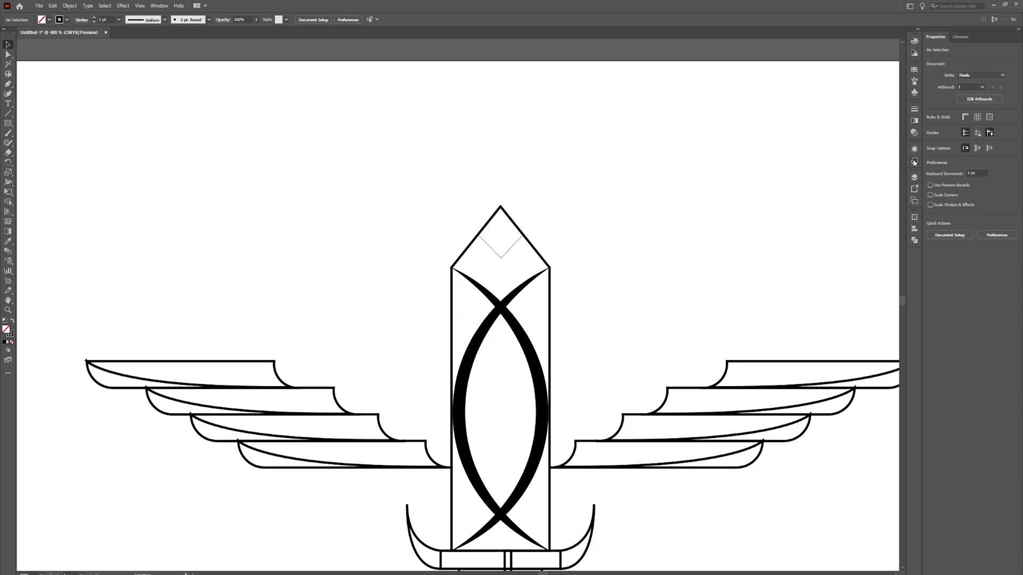
scroll(643, 254, "down", 6)
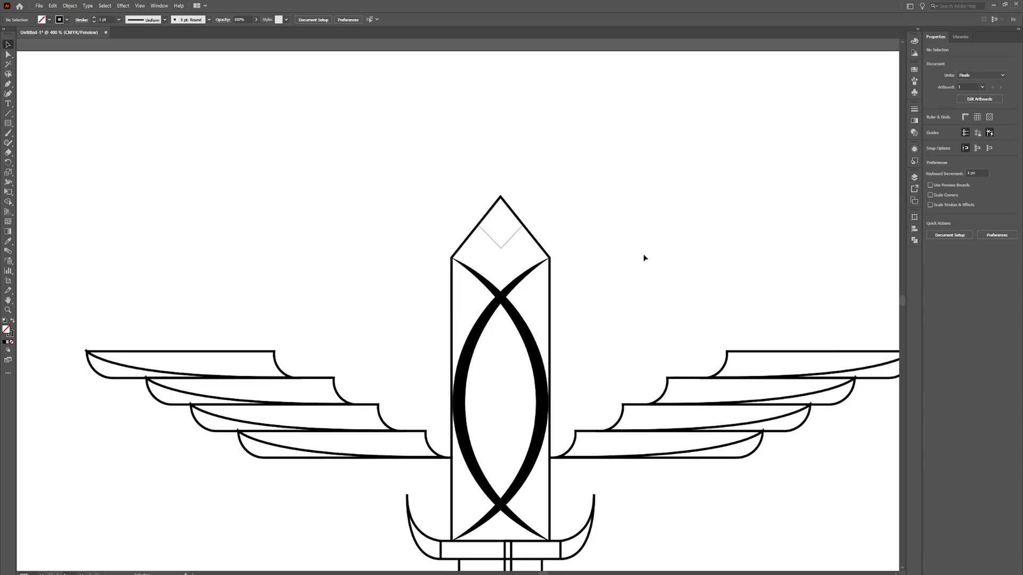
scroll(591, 273, "down", 3)
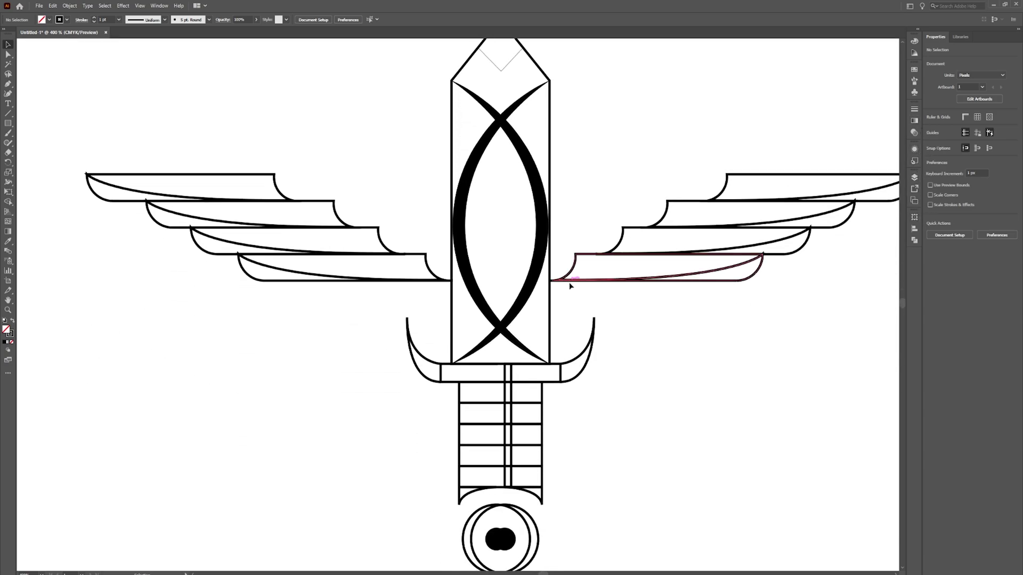
key("z")
left_click(591, 309, "alt")
left_click_drag(441, 272, 508, 313)
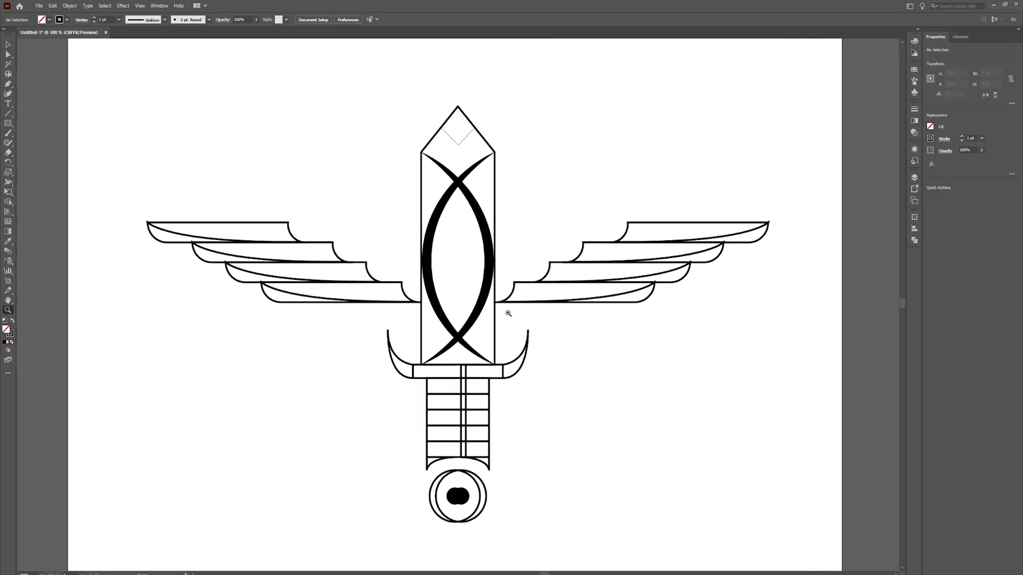